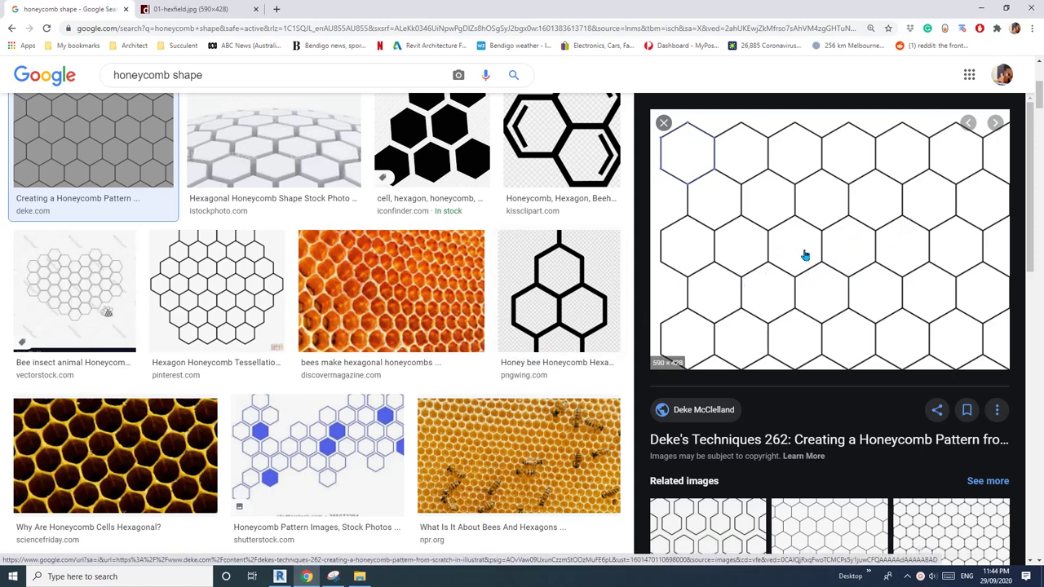
- Switch to Revit and create a new family from the Metric Mass template in the Conceptual Mass folder
click(279, 576)
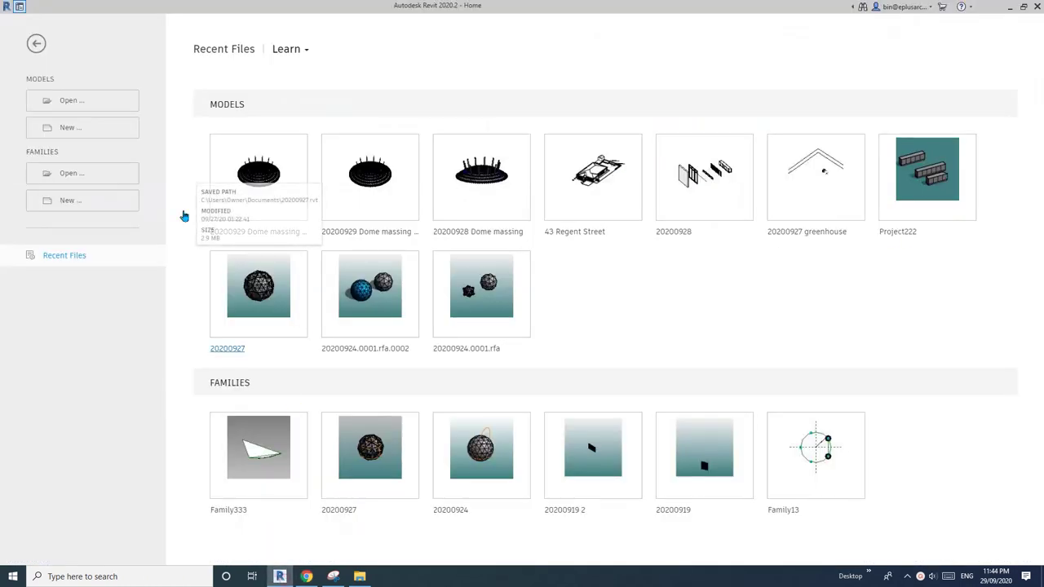
click(70, 130)
click(499, 236)
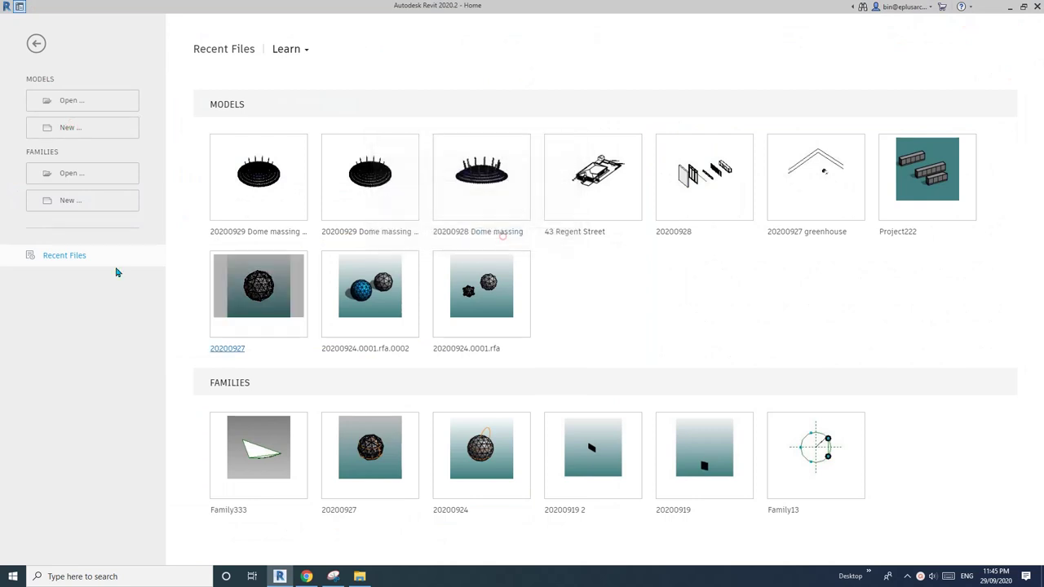
click(64, 208)
double_click(236, 177)
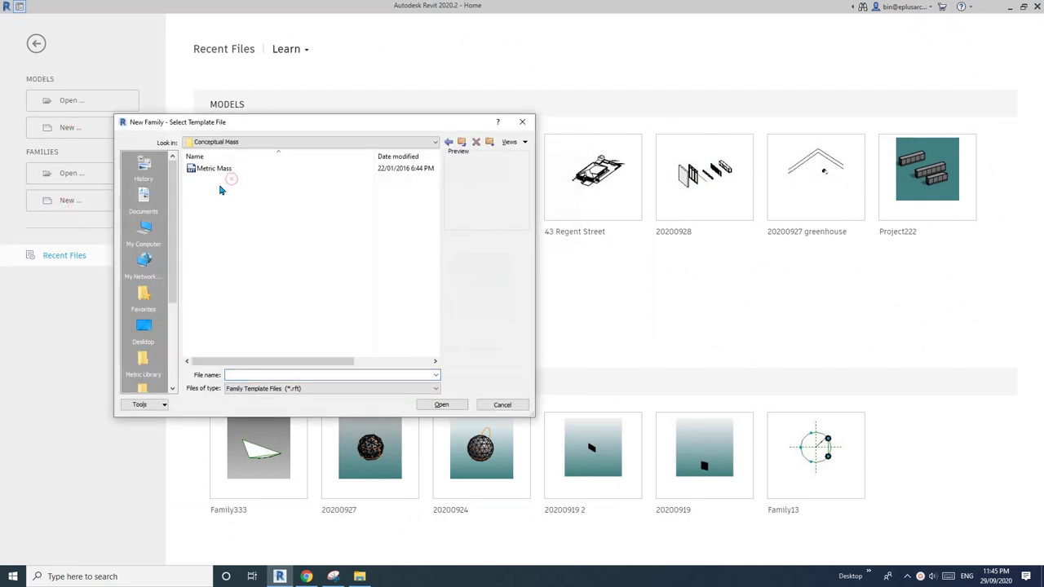
double_click(217, 173)
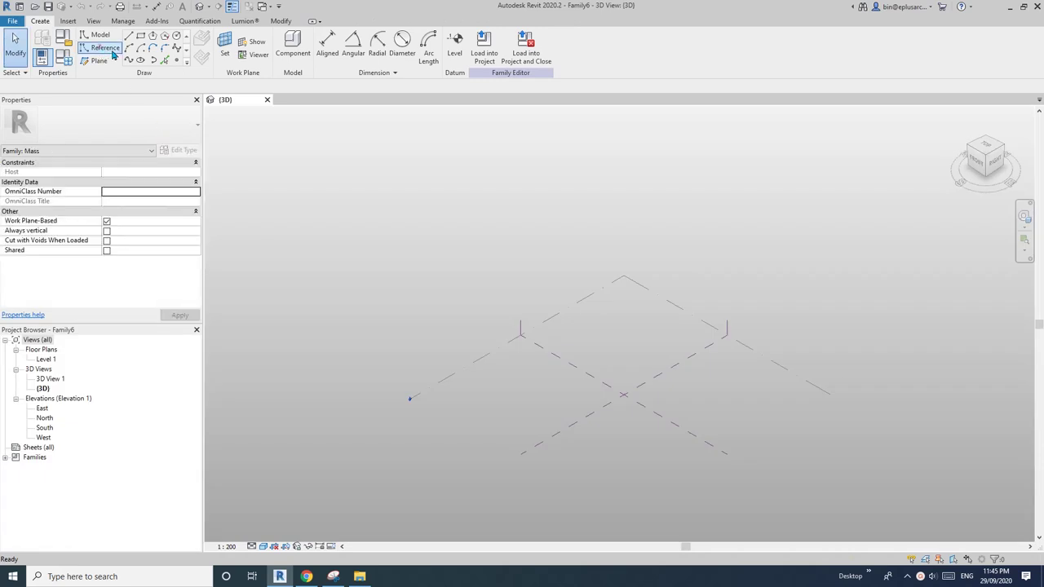
- Draw a rectangle of reference lines around the centre of Level 1 and create a flat surface form from it
click(104, 48)
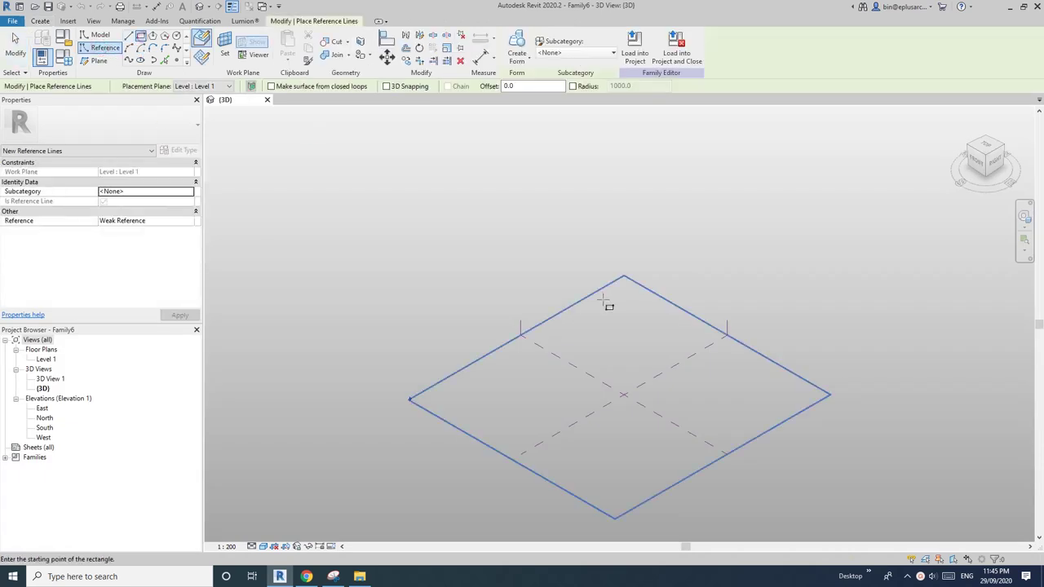
click(607, 334)
click(645, 457)
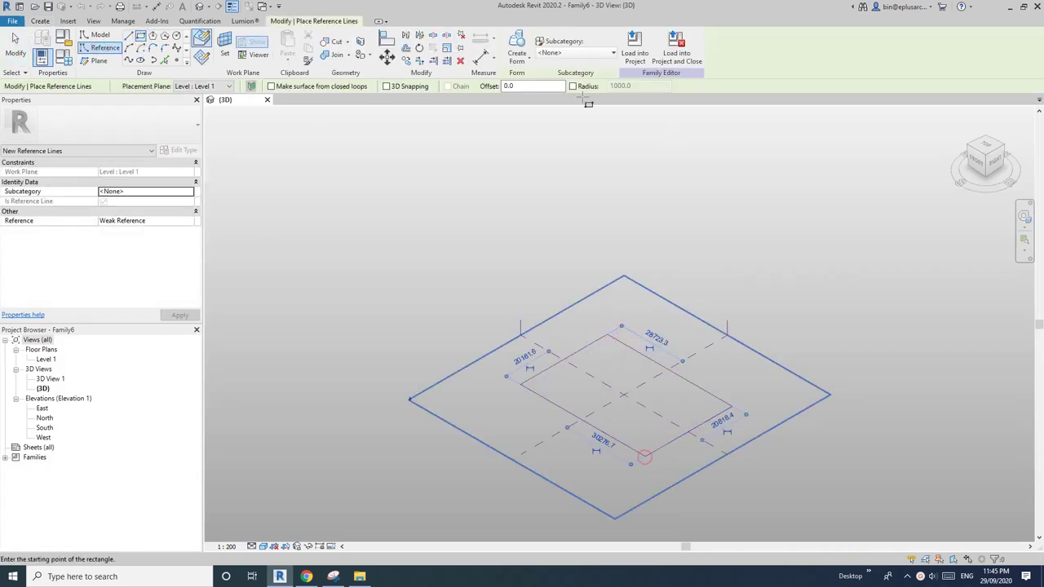
click(516, 49)
click(607, 481)
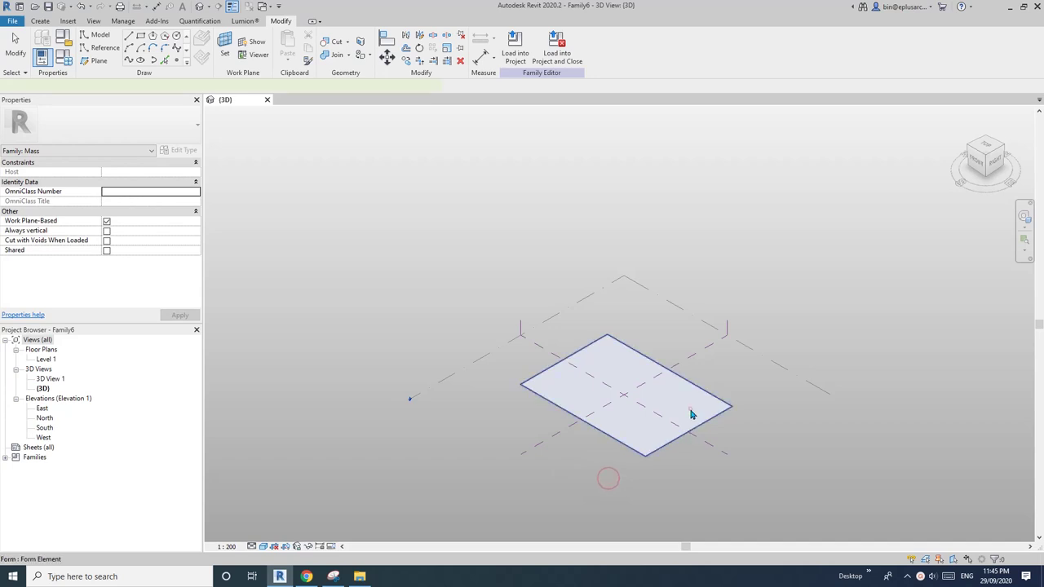
- Divide the rectangular surface into a UV grid
scroll(690, 422, up, 2)
click(575, 57)
scroll(581, 419, up, 1)
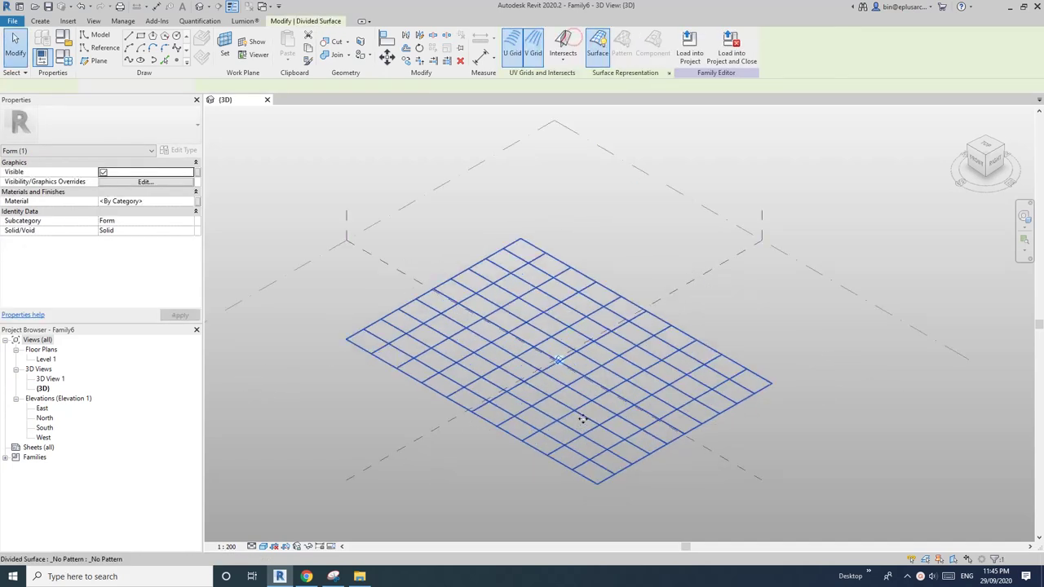
shift+middle_drag(583, 419, 674, 489)
key(Escape)
- Open the Level 1 floor plan and apply the Hexagon pattern to the divided surface
double_click(46, 359)
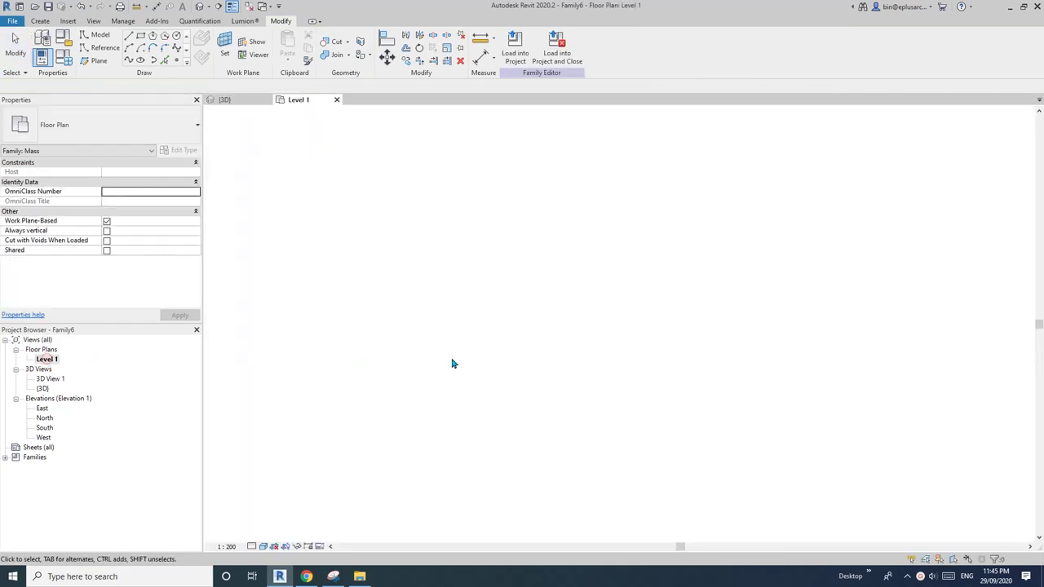
scroll(571, 314, up, 2)
click(552, 249)
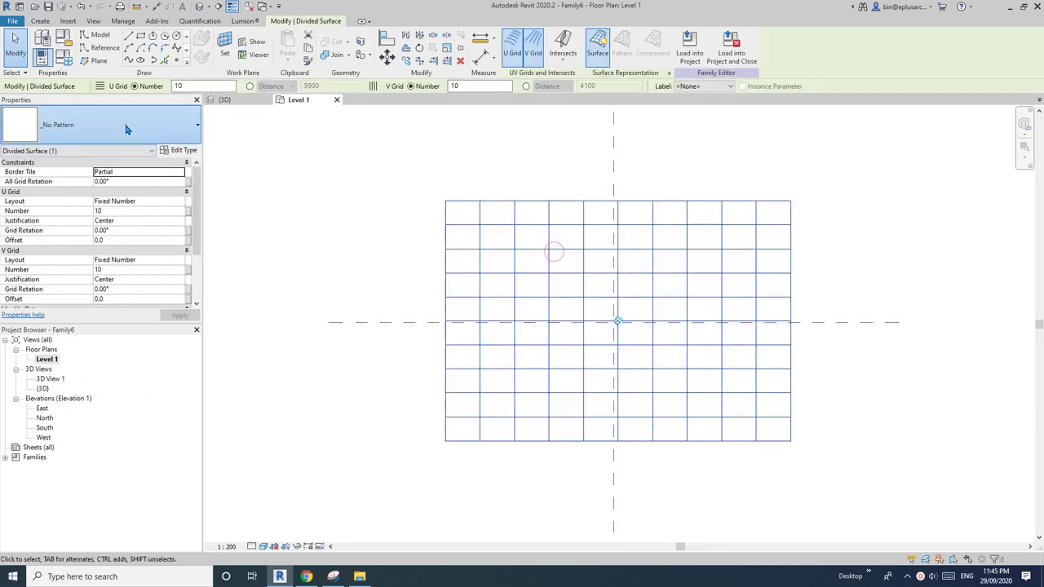
click(97, 125)
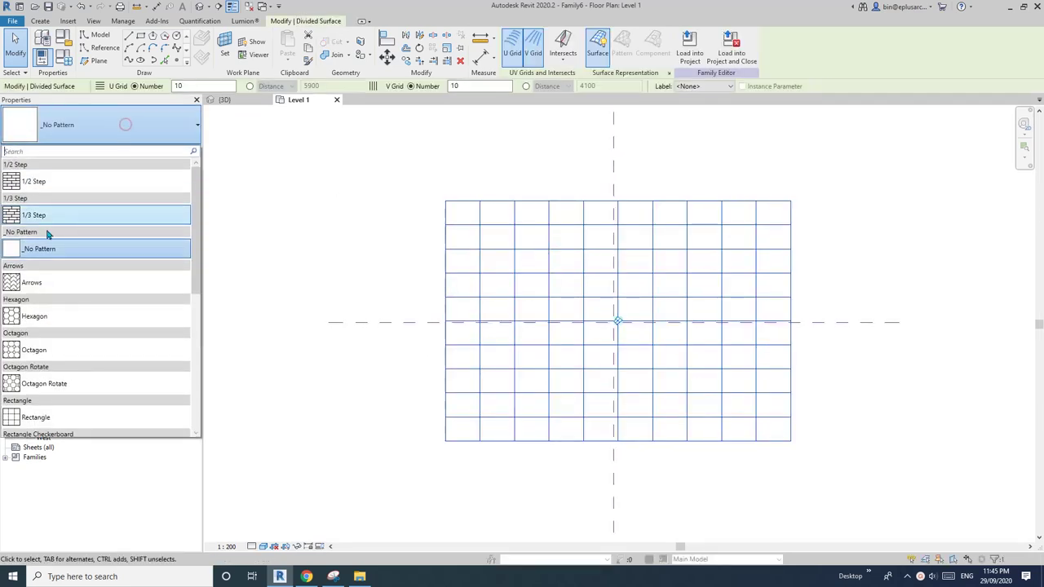
click(49, 319)
scroll(601, 361, up, 2)
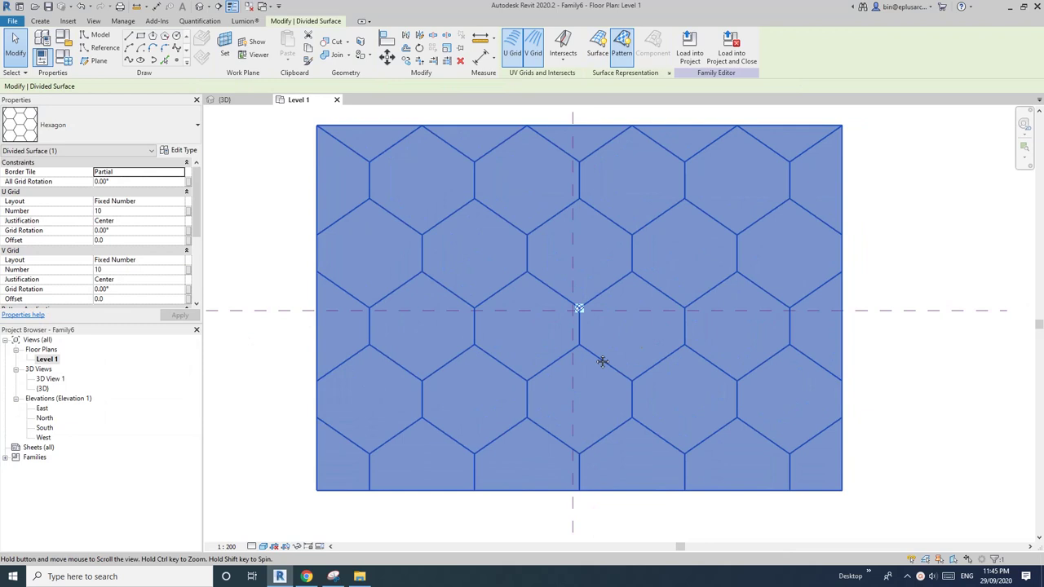
middle_drag(602, 361, 567, 364)
- Set the divided surface's U grid layout to Fixed Distance with a distance of 5000
click(158, 200)
click(179, 201)
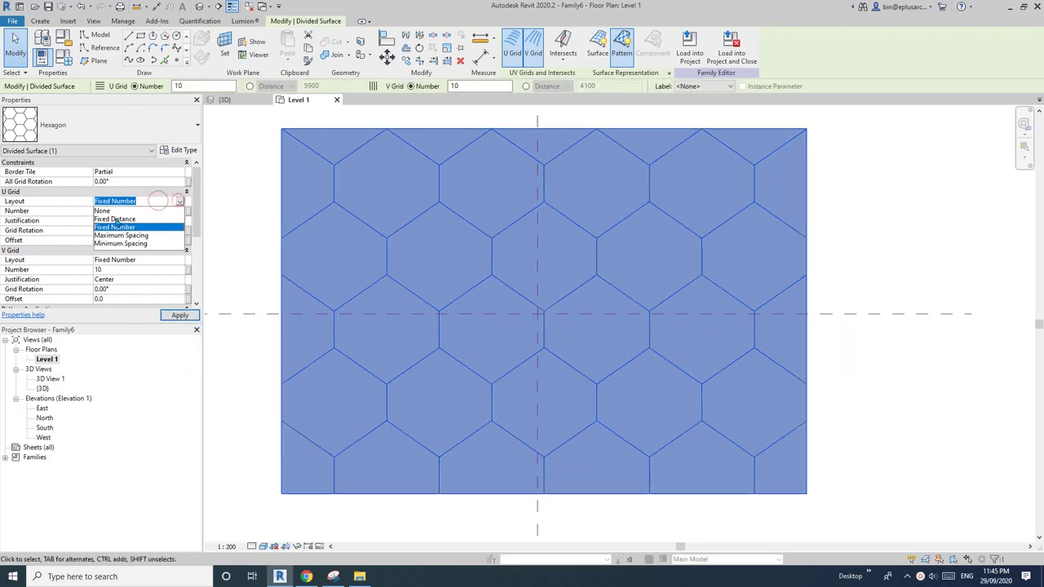
click(115, 218)
click(151, 211)
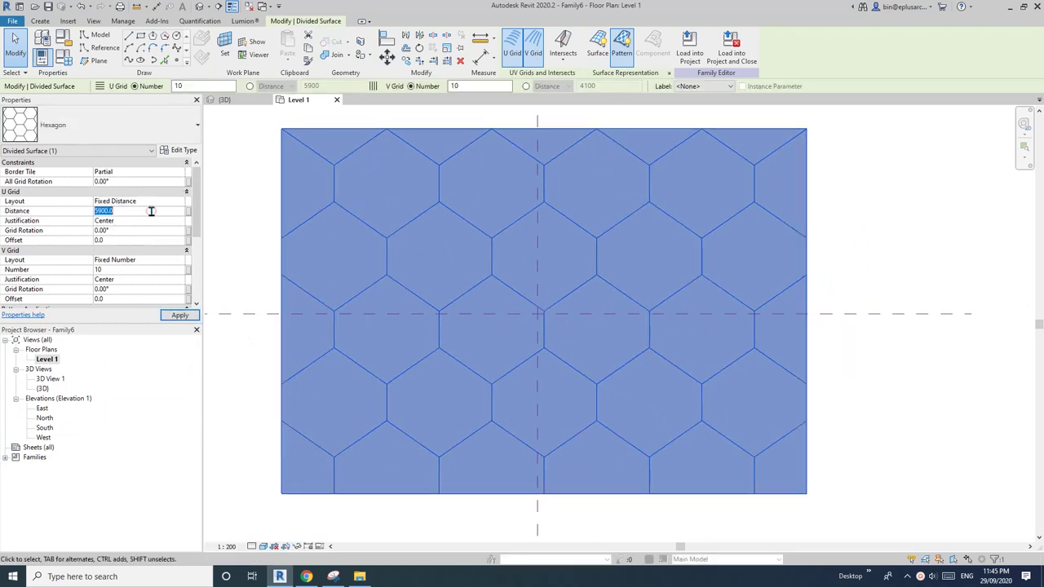
text(5000)
- Set the divided surface's V grid layout to Fixed Distance with a distance of 5000
click(164, 261)
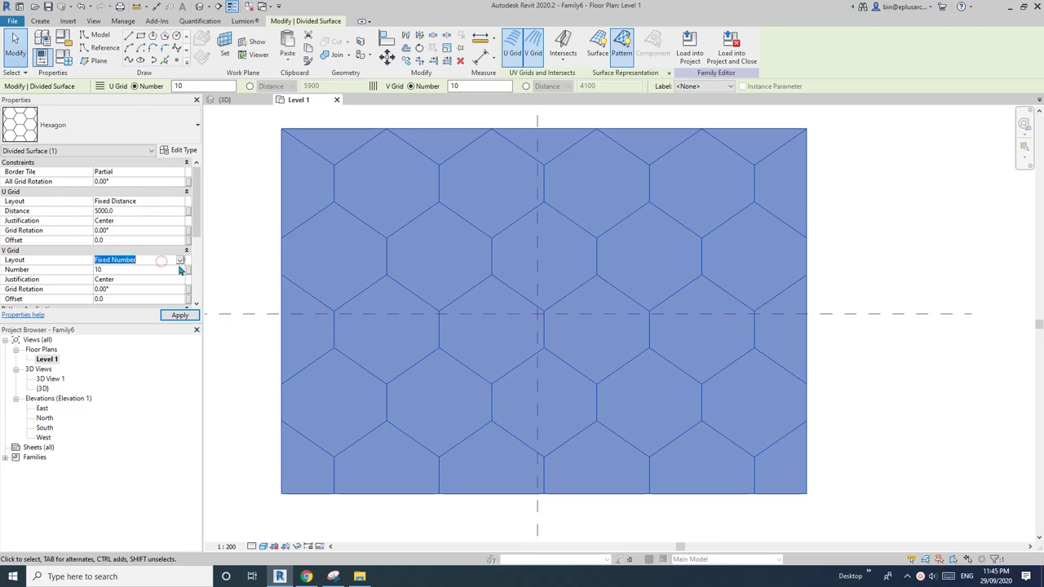
click(181, 263)
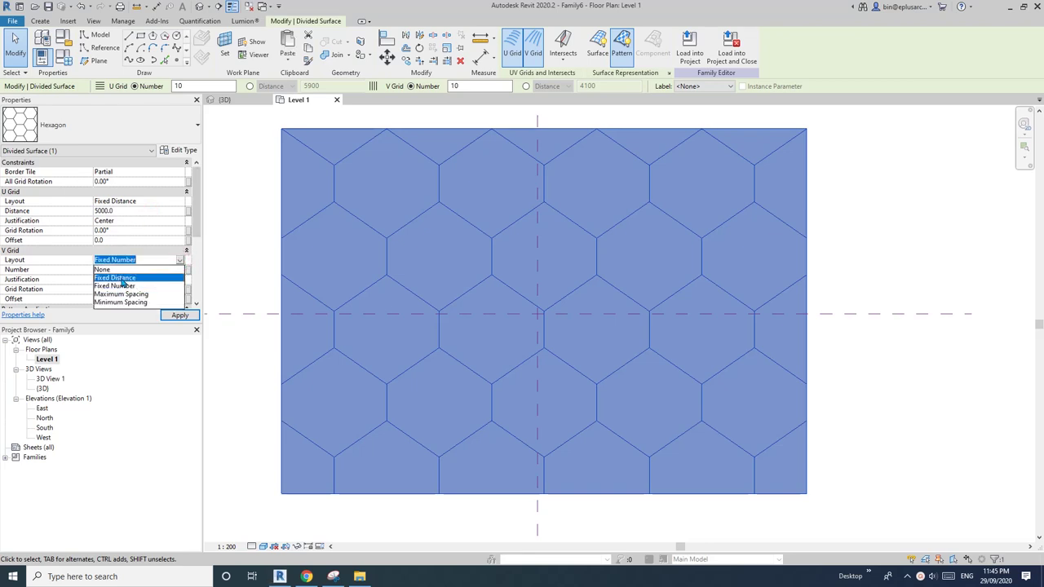
click(130, 289)
click(124, 269)
text(5000.0)
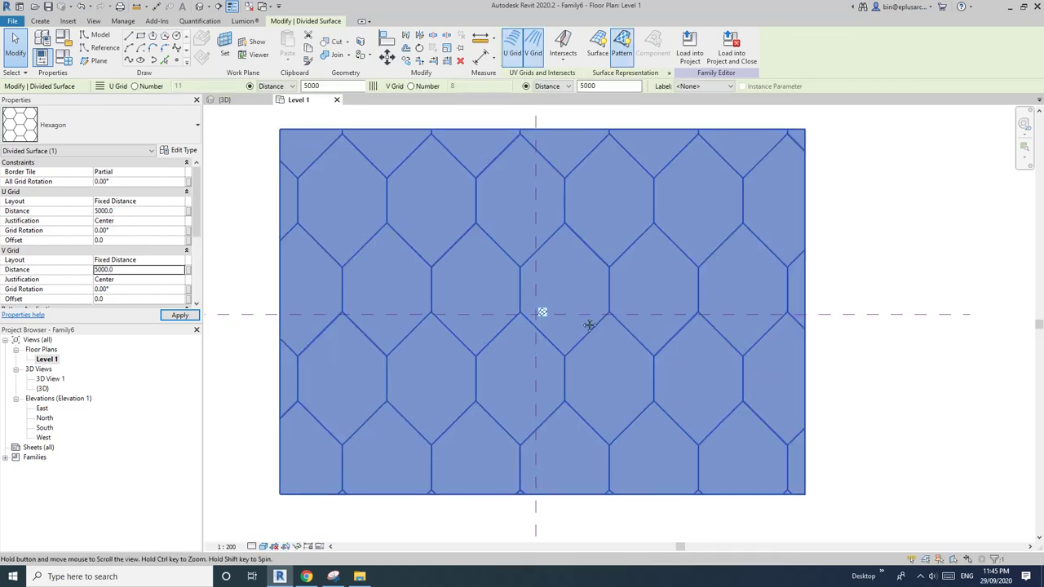
scroll(563, 245, up, 2)
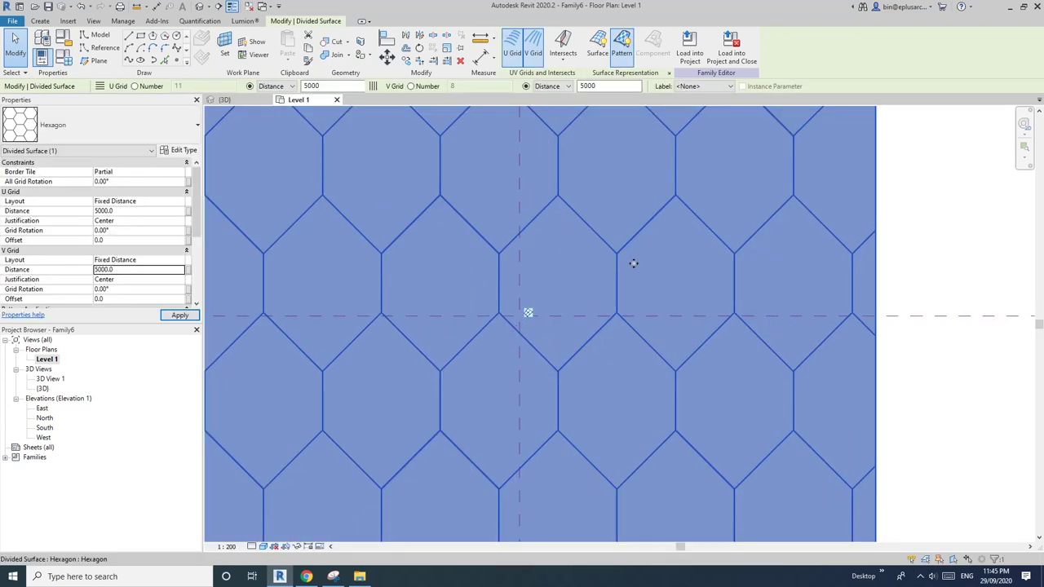
scroll(581, 356, down, 2)
middle_drag(576, 354, 497, 350)
scroll(570, 340, down, 1)
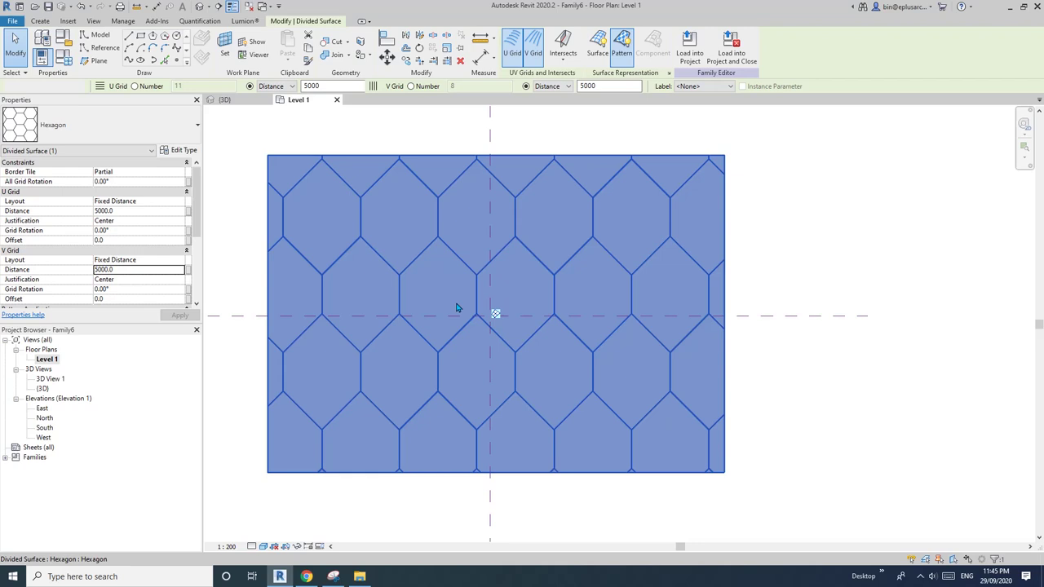
key(Escape)
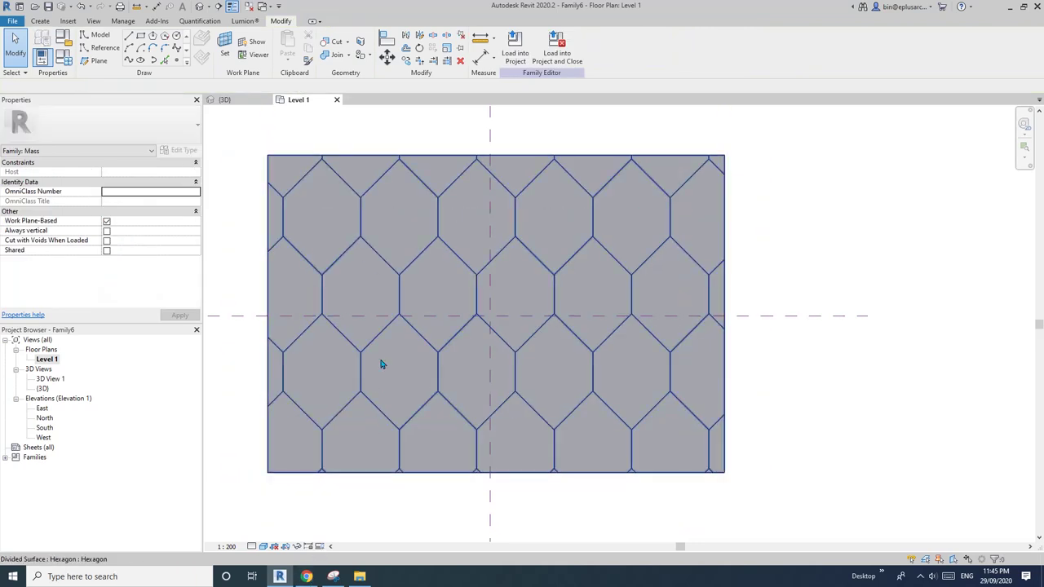
click(399, 291)
- Switch to Chrome, open the 01-hexfield.jpg honeycomb image, and capture part of its hexagon grid with Snipping Tool
click(306, 576)
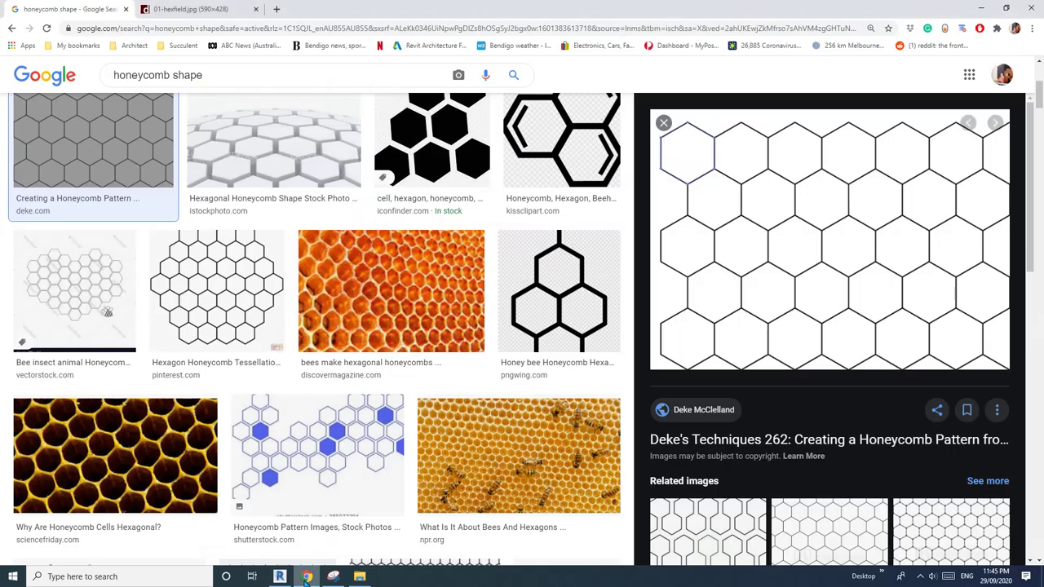
click(187, 9)
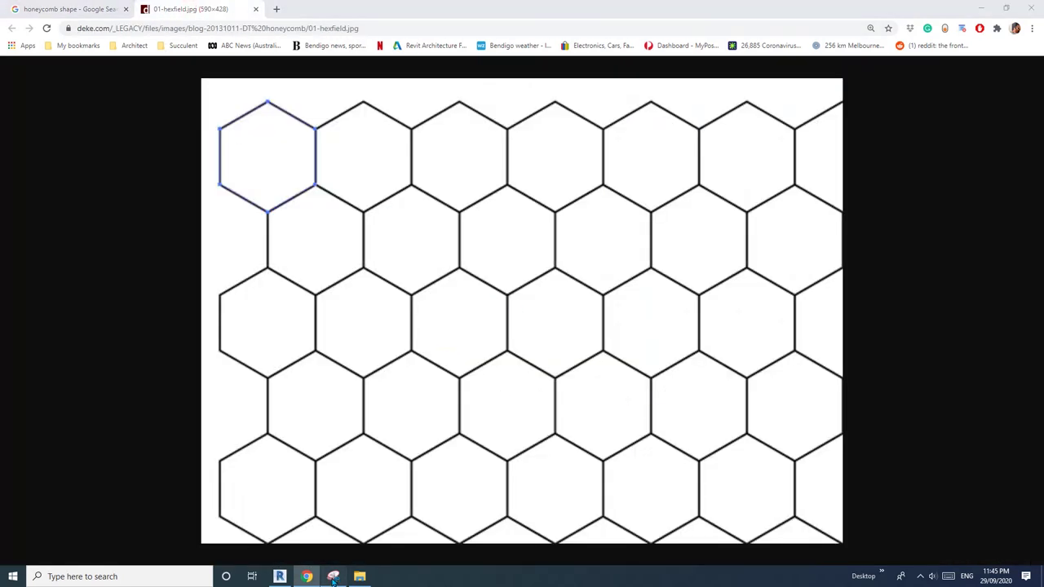
click(333, 577)
click(332, 84)
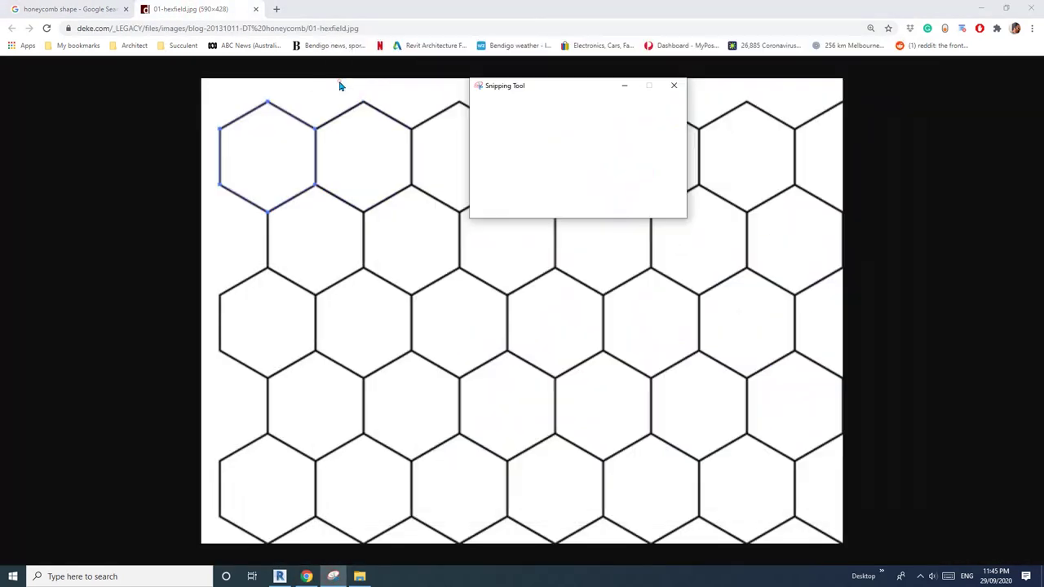
drag(296, 156, 762, 523)
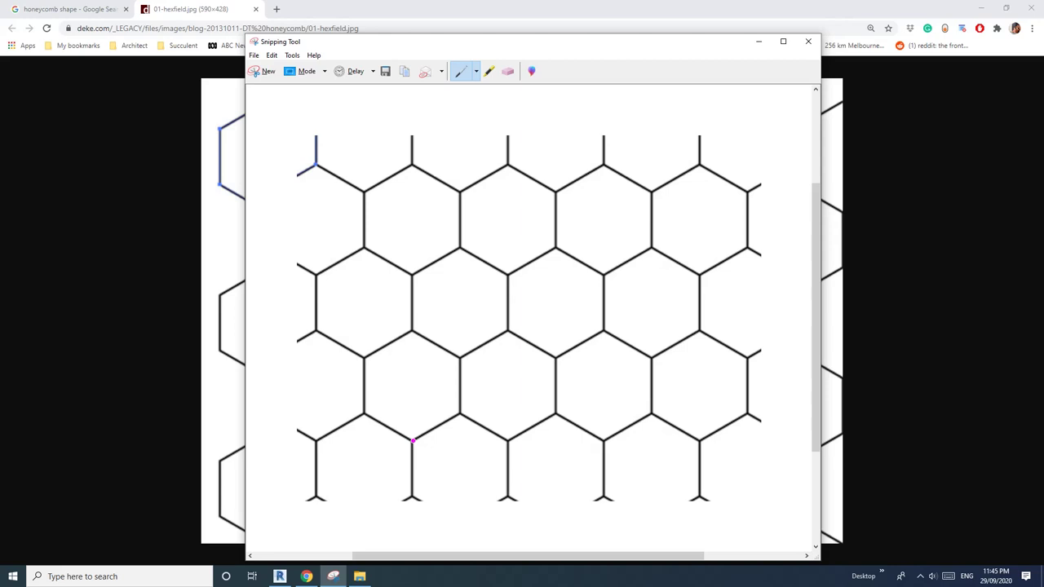
- Draw two staggered rows of three adjoining rectangles over the captured honeycomb, with their corners on the hexagon vertices
drag(413, 441, 502, 441)
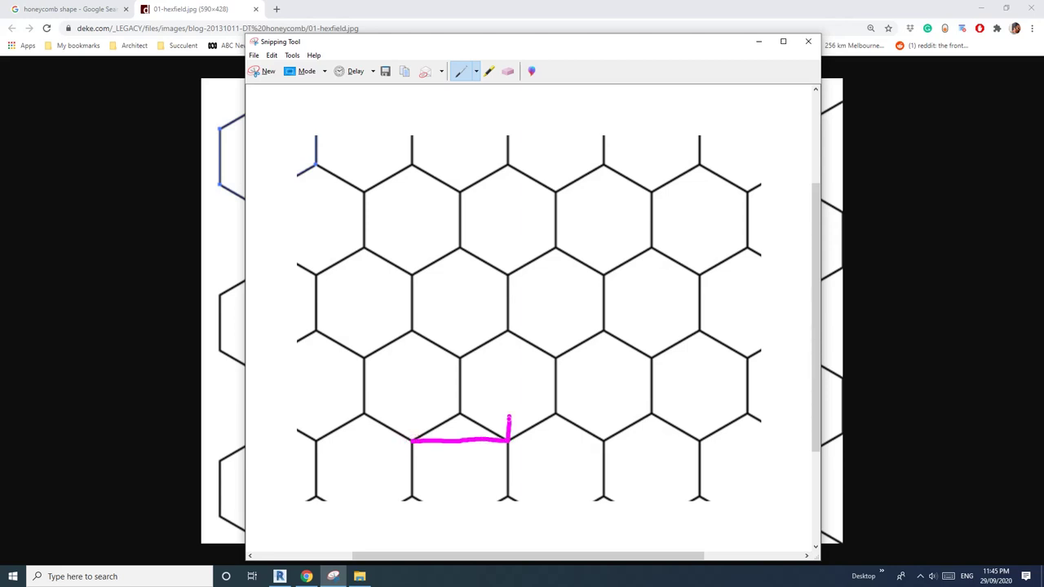
mouse_move(505, 365)
mouse_down()
mouse_move(414, 356)
mouse_move(414, 440)
mouse_move(543, 352)
mouse_move(605, 355)
mouse_move(605, 424)
mouse_move(509, 440)
mouse_up()
mouse_move(608, 356)
mouse_down()
mouse_move(699, 354)
mouse_move(700, 430)
mouse_move(603, 440)
mouse_up()
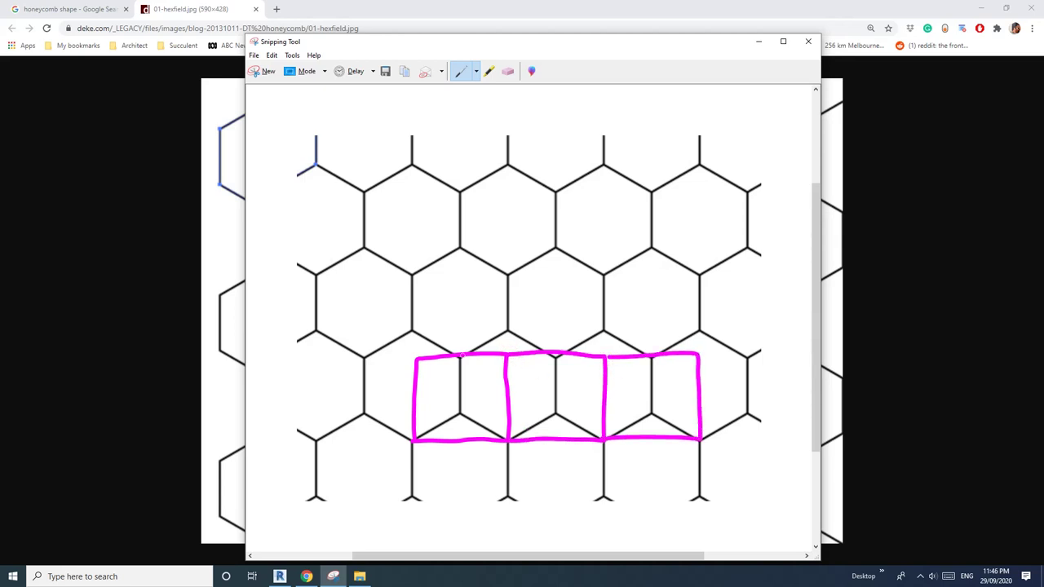
mouse_move(462, 355)
mouse_down()
mouse_move(458, 298)
mouse_move(548, 275)
mouse_move(556, 352)
mouse_move(555, 277)
mouse_move(631, 277)
mouse_move(652, 337)
mouse_up()
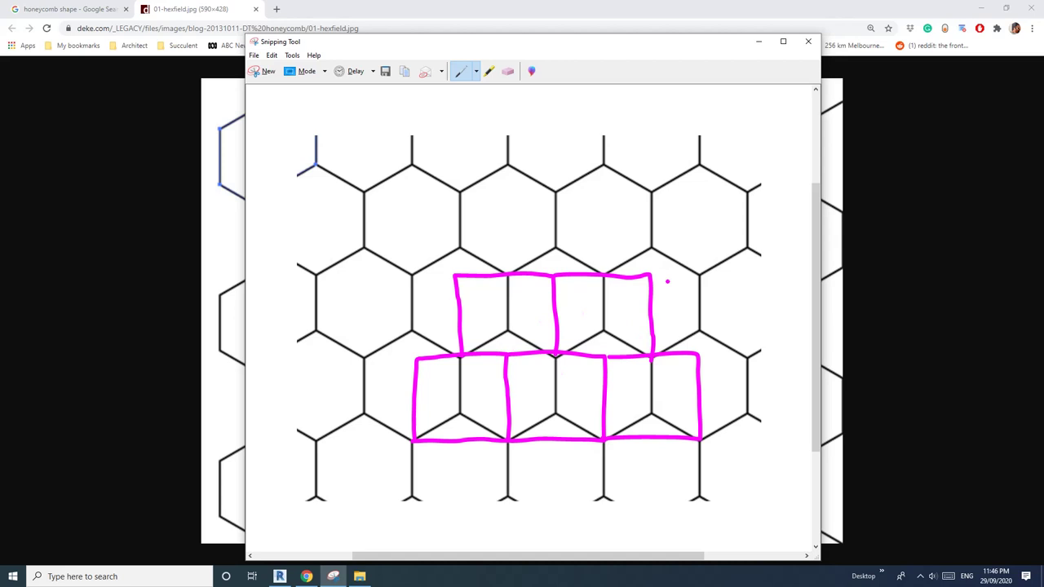
mouse_move(651, 275)
mouse_down()
mouse_move(693, 276)
mouse_move(751, 333)
mouse_up()
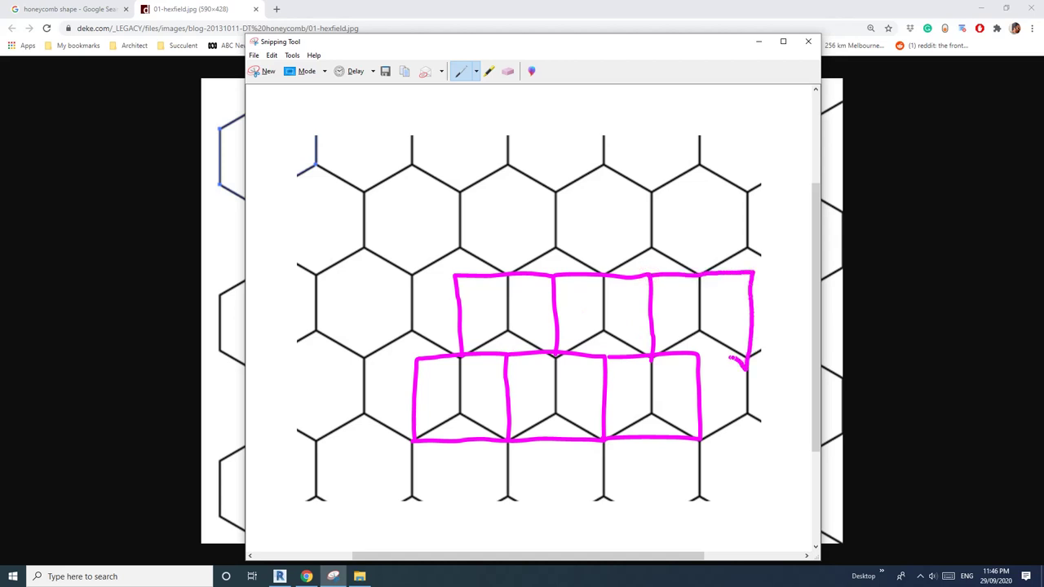
drag(692, 357, 744, 346)
- Return to Revit and change the divided surface's pattern to 1/2 Step
click(280, 577)
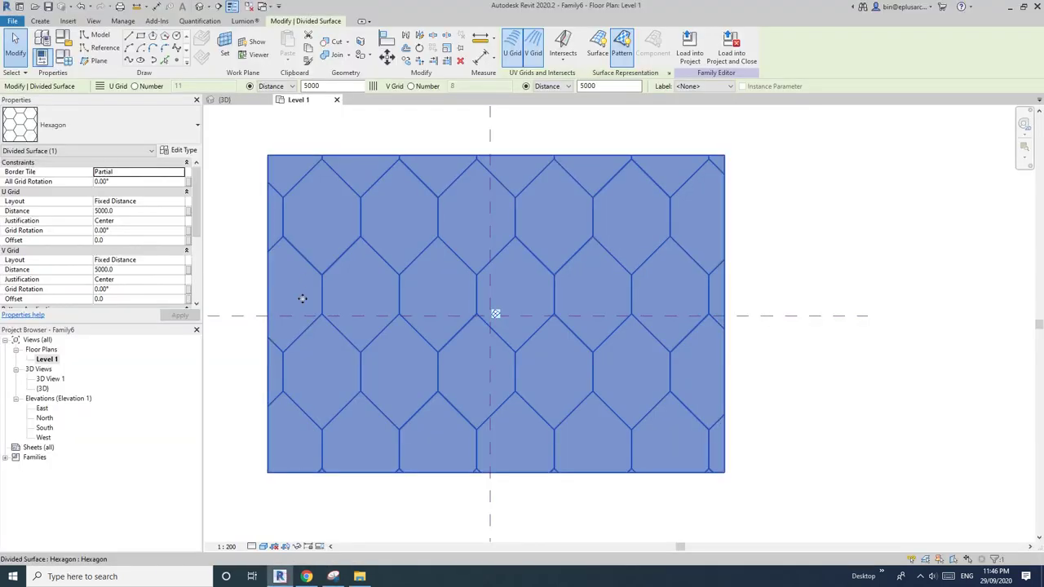
click(93, 118)
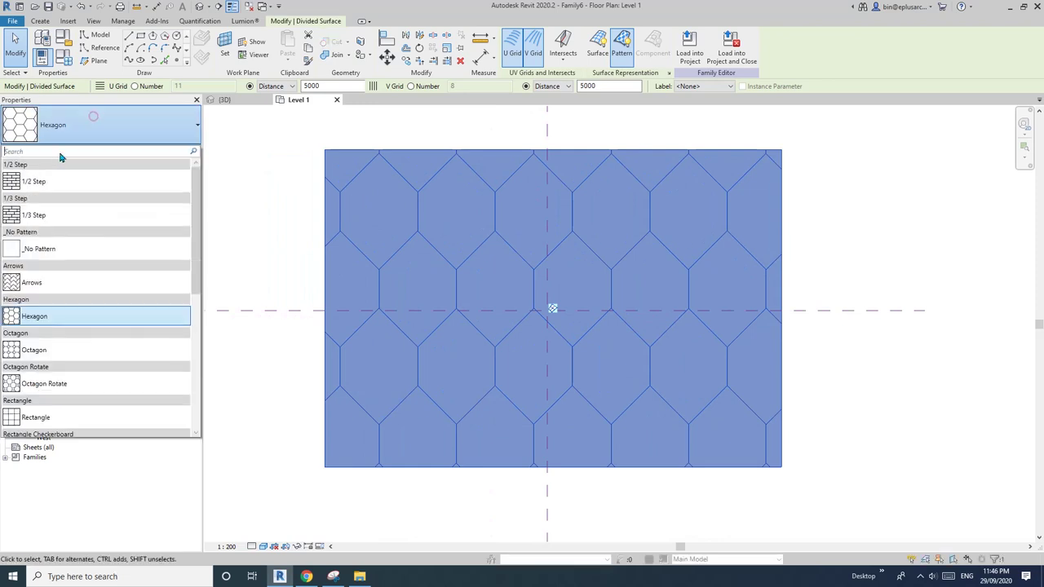
click(15, 189)
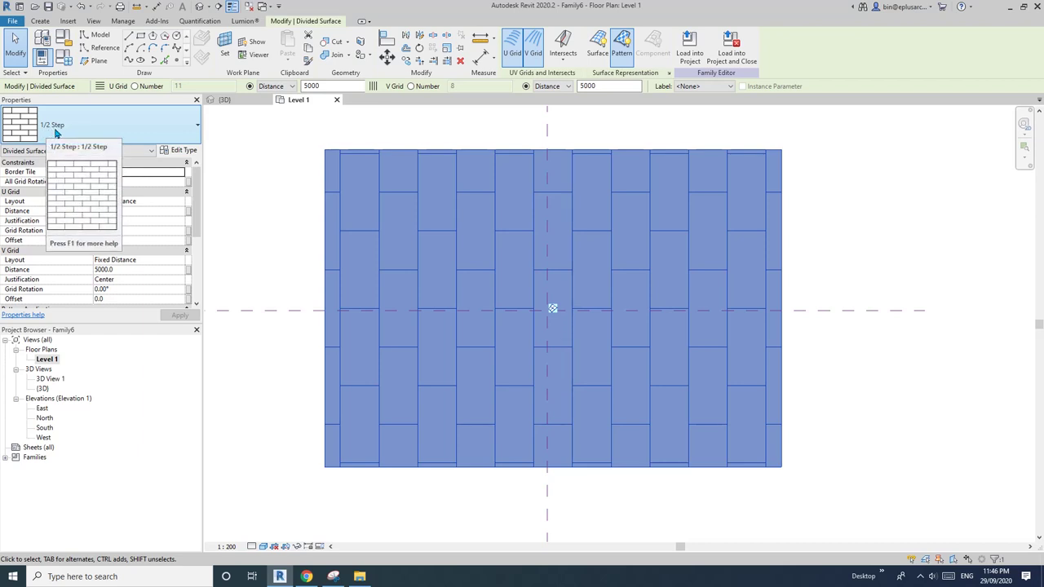
click(273, 158)
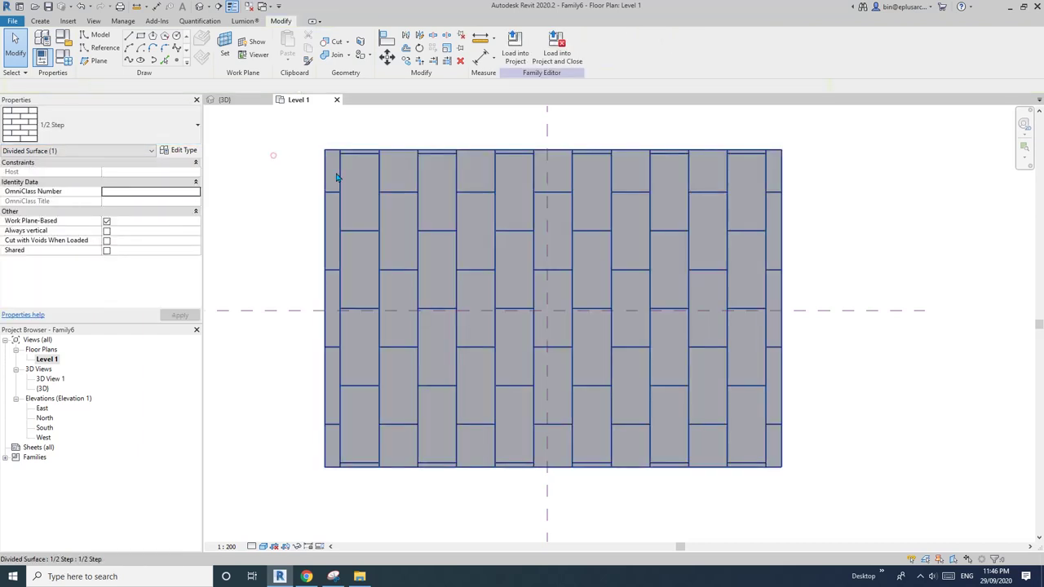
- Set the divided surface's All Grid Rotation to 90°
click(429, 212)
click(287, 212)
click(472, 228)
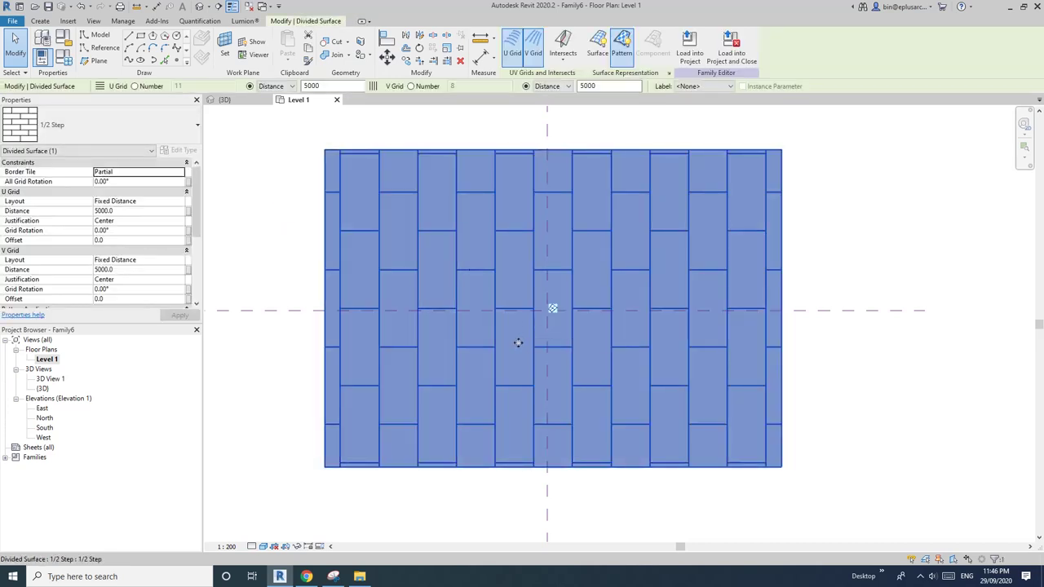
click(128, 181)
text(90)
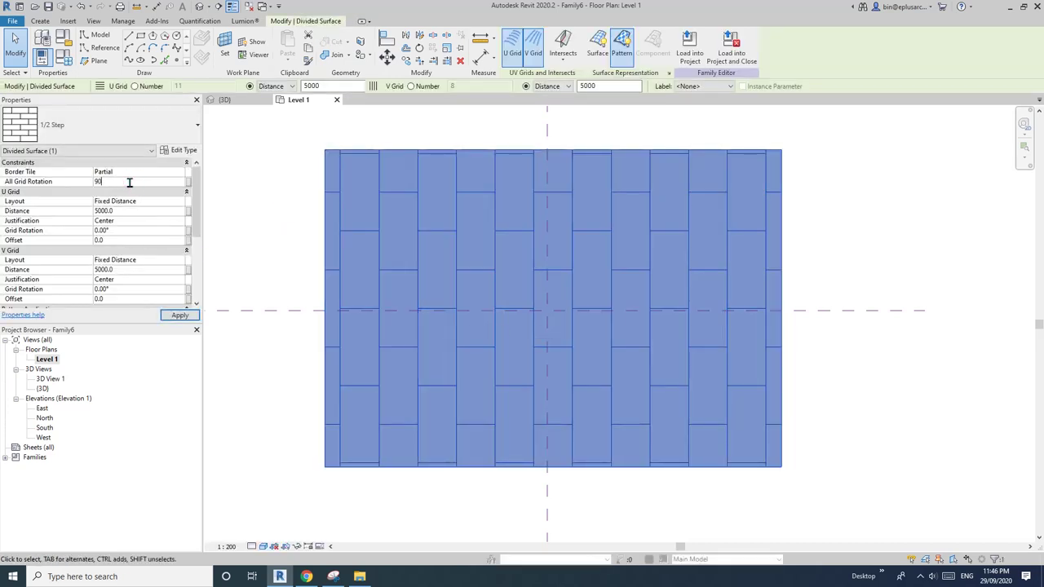
key(Return)
middle_drag(574, 308, 545, 296)
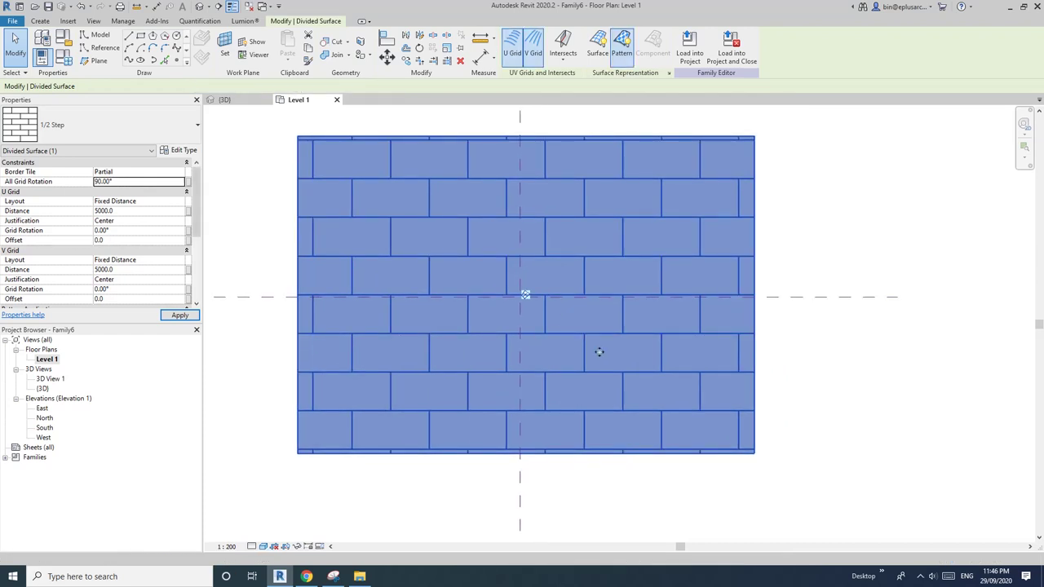
- Set the divided surface's V Grid distance to 3000
middle_drag(711, 339, 702, 343)
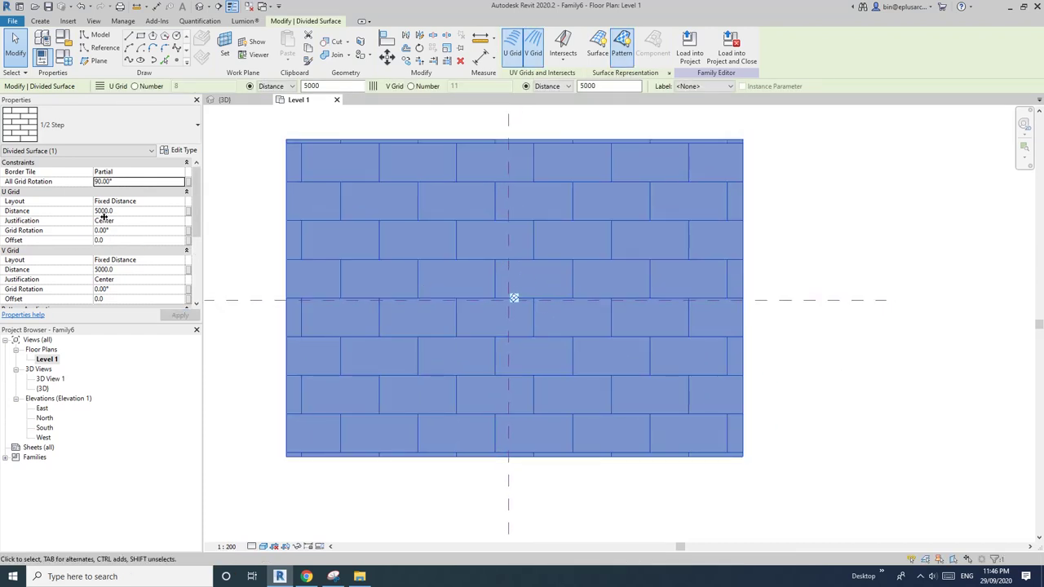
click(125, 270)
text(3000)
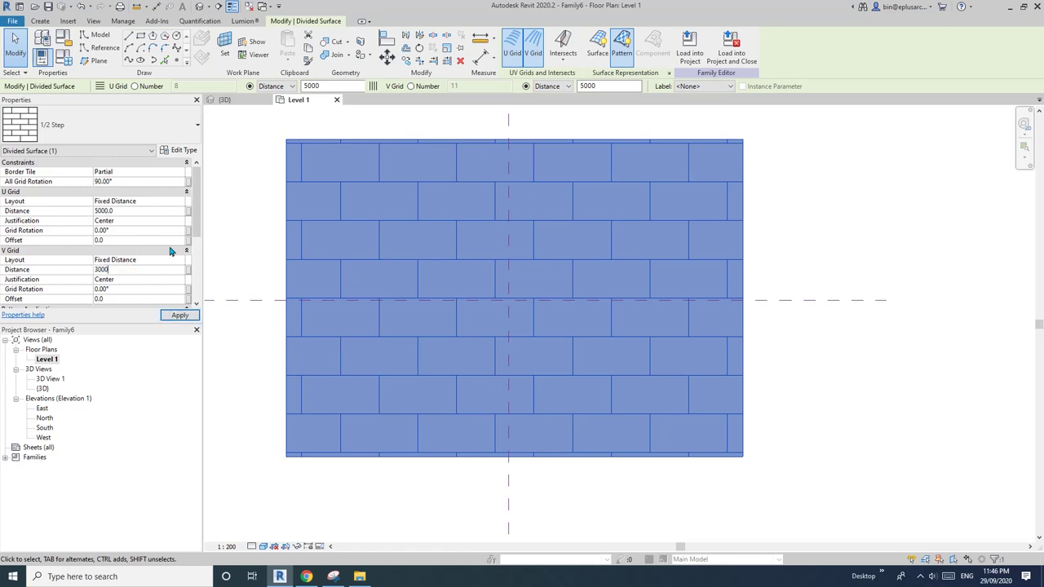
key(Return)
- Compare the divided surface's staggered grid with the rectangles sketched on the captured honeycomb in Snipping Tool
click(333, 577)
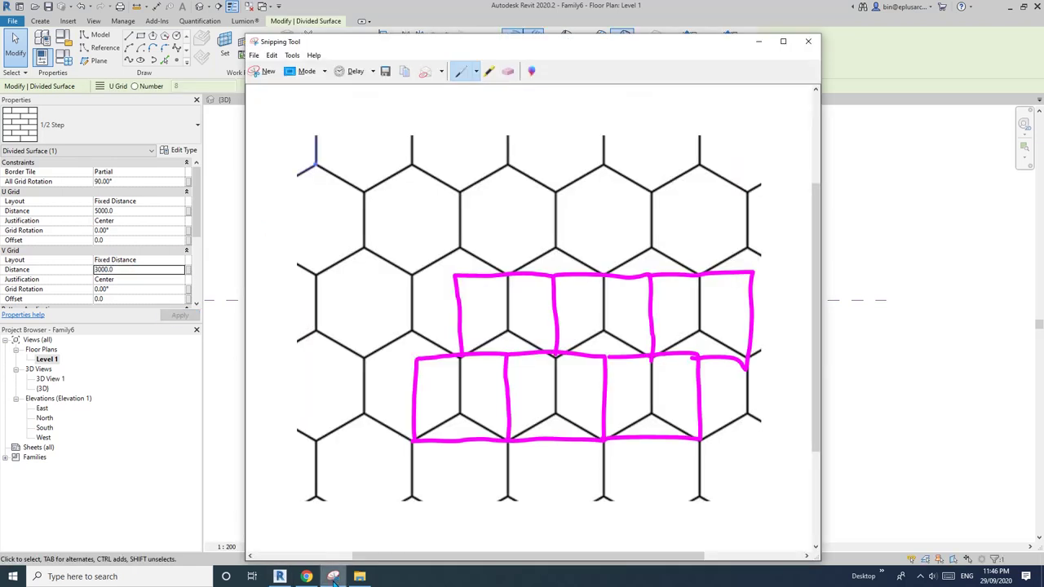
drag(579, 49, 778, 42)
click(270, 331)
middle_drag(435, 337, 429, 343)
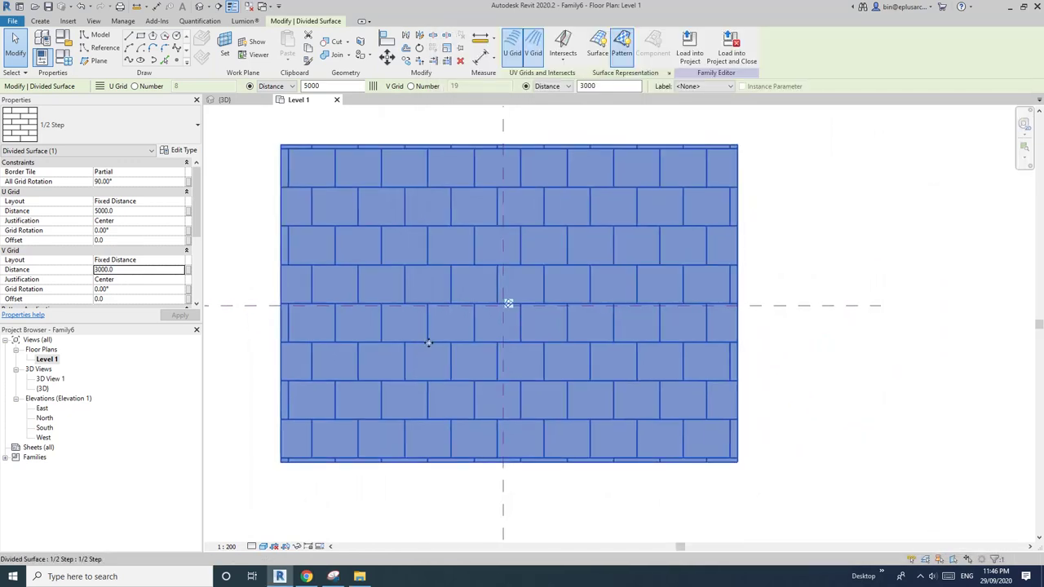
key(Escape)
- Create a new family from the Metric Curtain Panel Pattern Based template
click(13, 22)
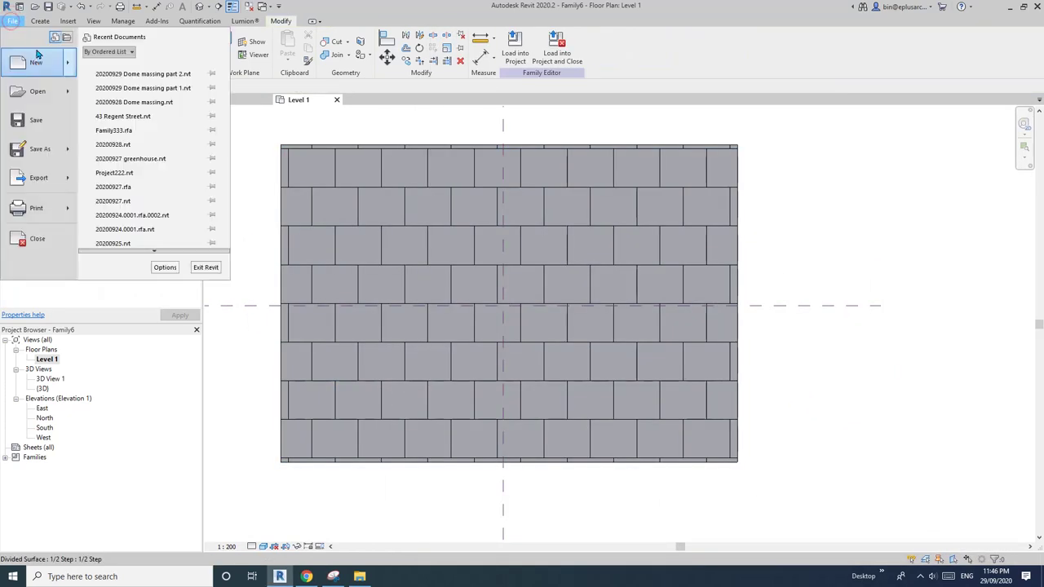
mouse_move(68, 63)
click(145, 99)
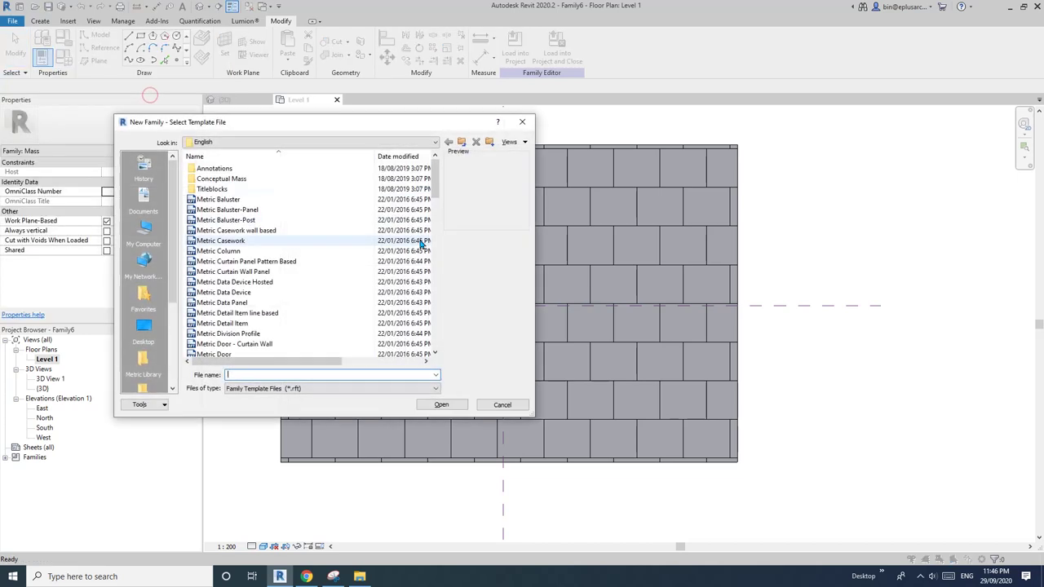
double_click(244, 262)
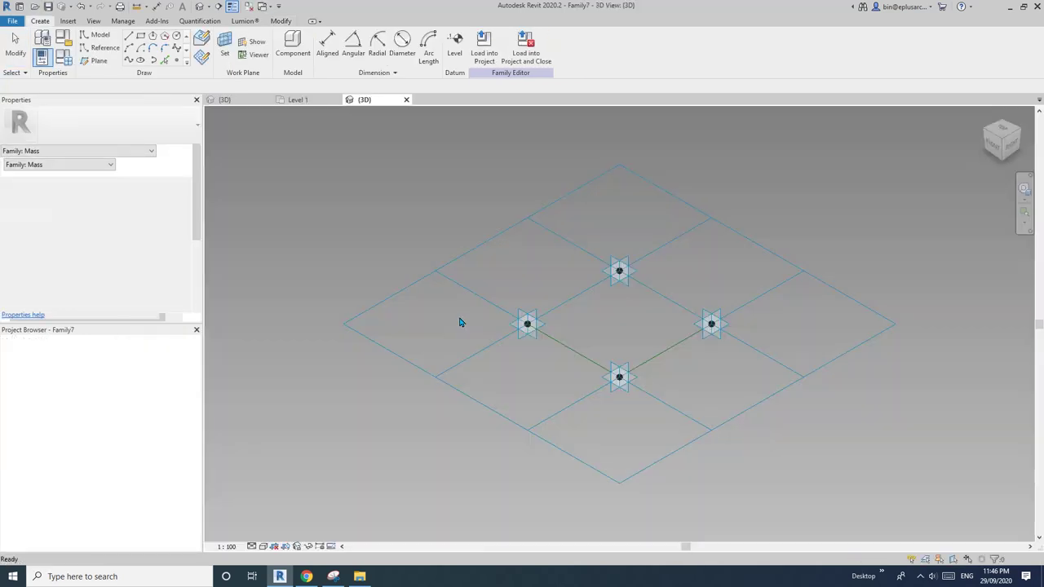
- Change the new panel family's tile pattern grid from Rectangle to 1/2 Step
click(443, 275)
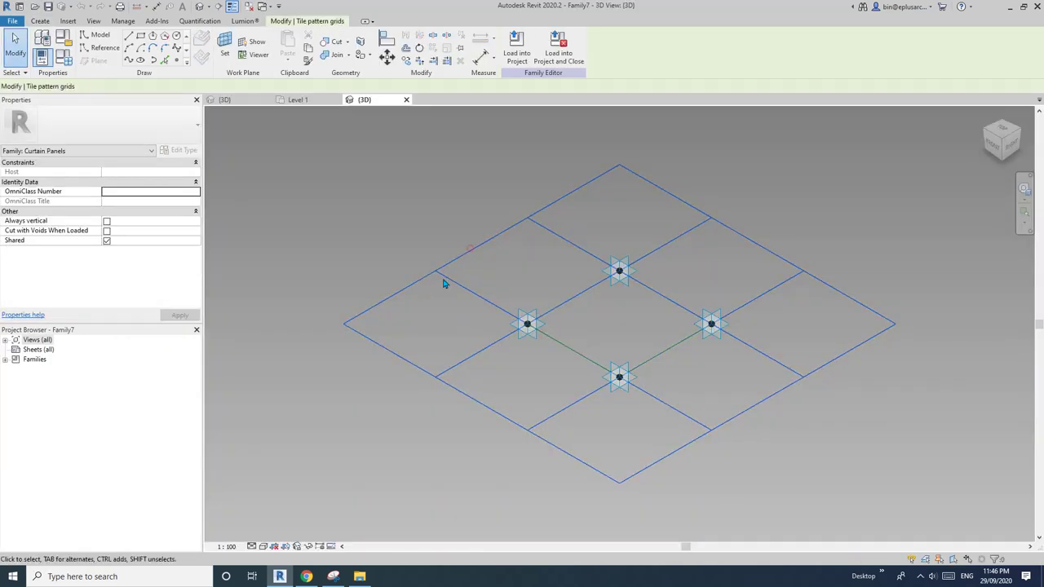
click(94, 123)
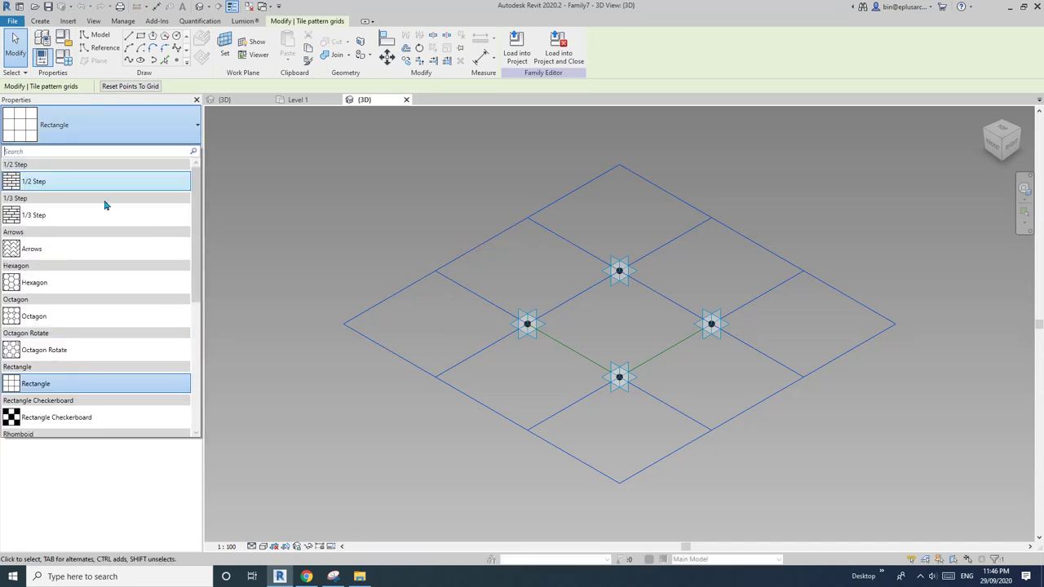
click(36, 187)
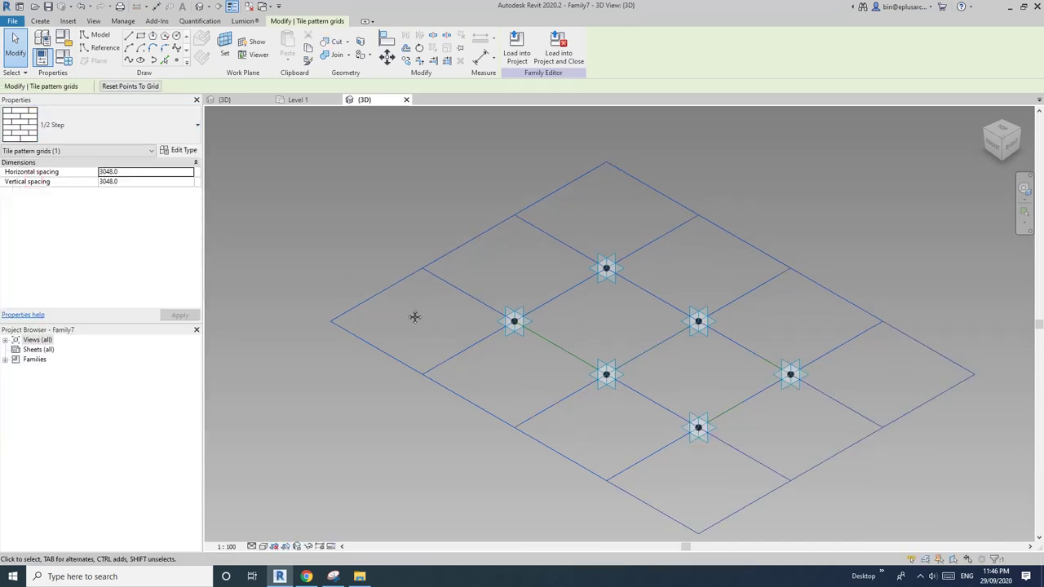
middle_drag(497, 266, 442, 354)
scroll(412, 274, down, 1)
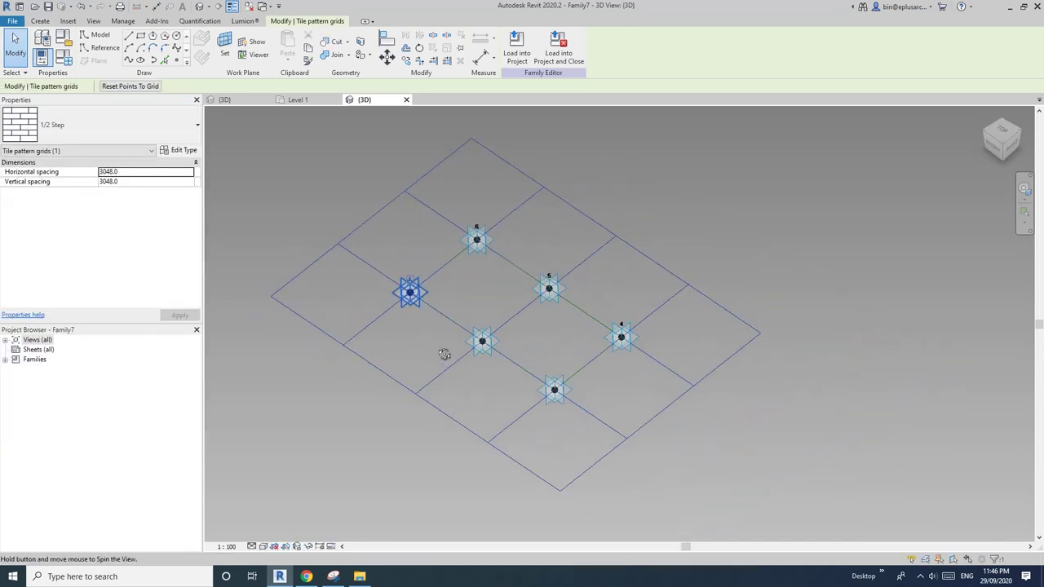
click(348, 238)
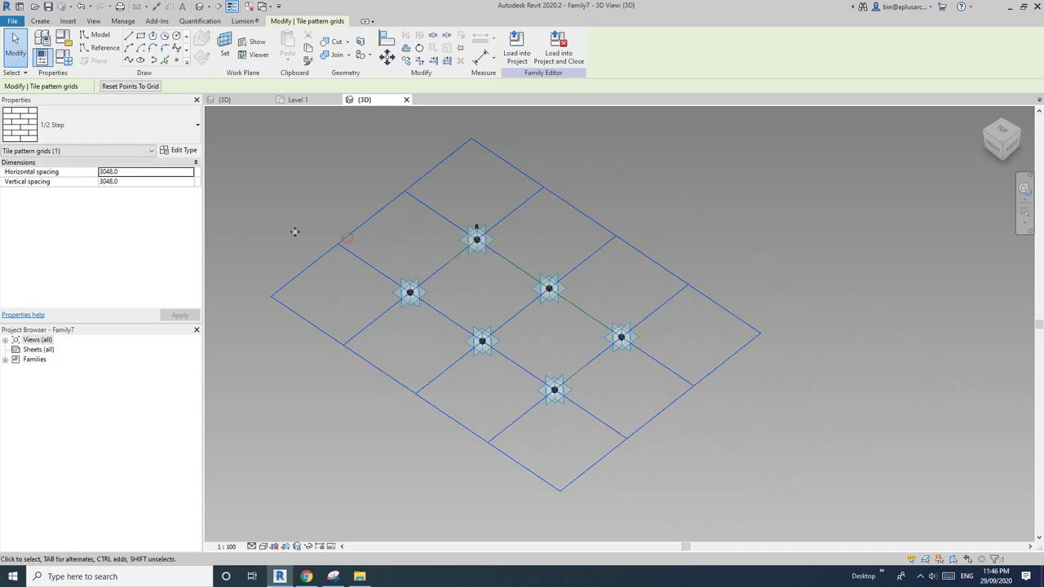
- Set the tile pattern grid's horizontal spacing to 2000 and view the grid from above
click(133, 173)
text(2000)
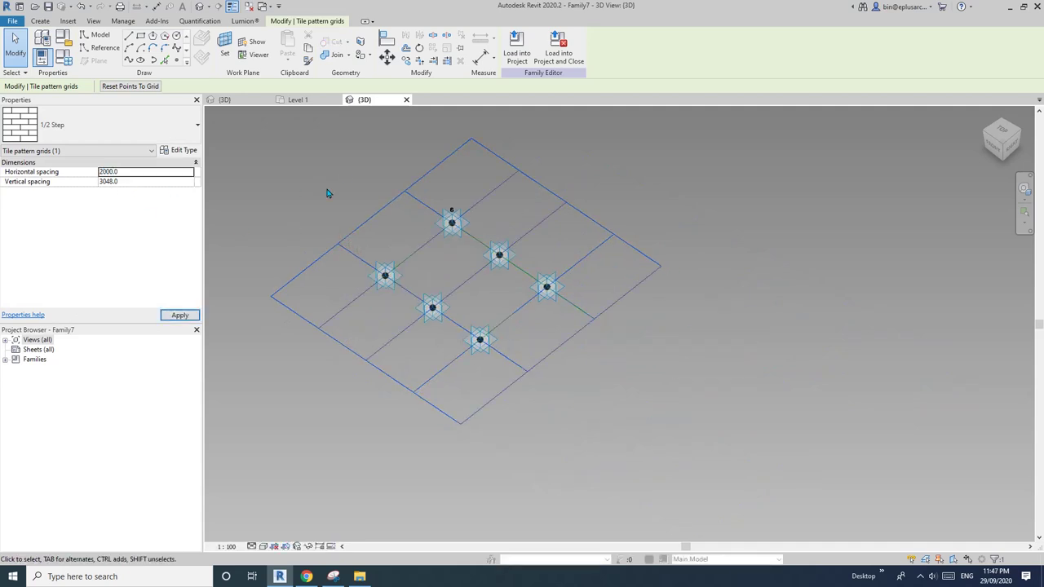
shift+middle_drag(345, 182, 522, 408)
scroll(527, 319, up, 2)
shift+middle_drag(527, 322, 518, 359)
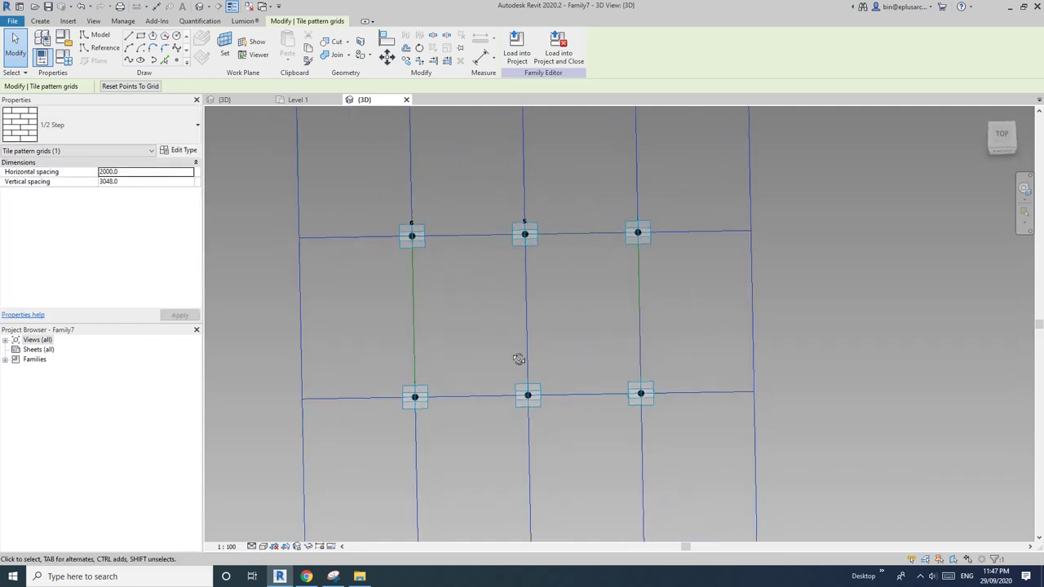
- Connect the two middle adaptive points with a spline through points and make it a reference line
click(509, 384)
drag(509, 213, 592, 440)
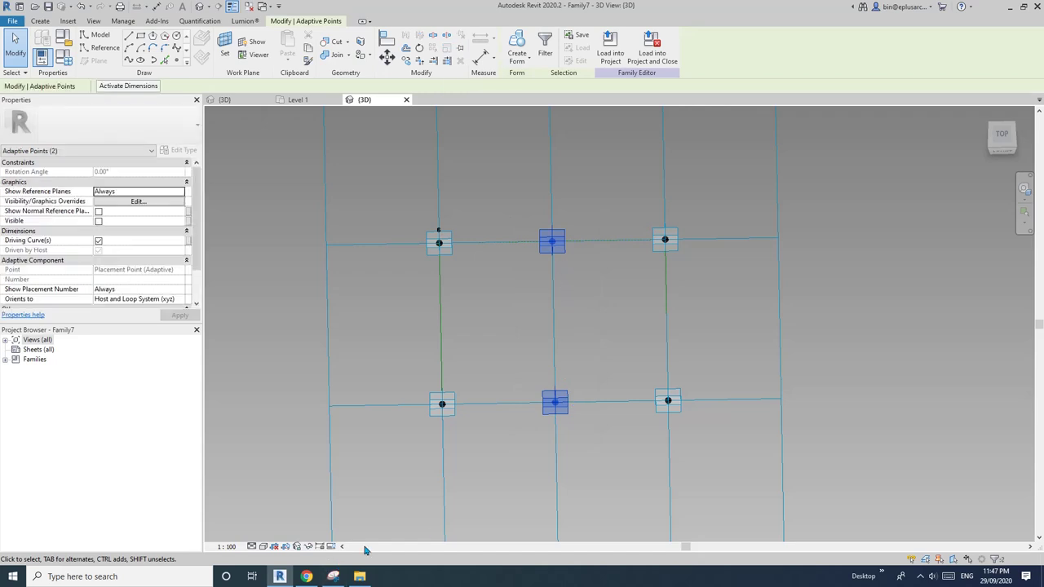
click(131, 64)
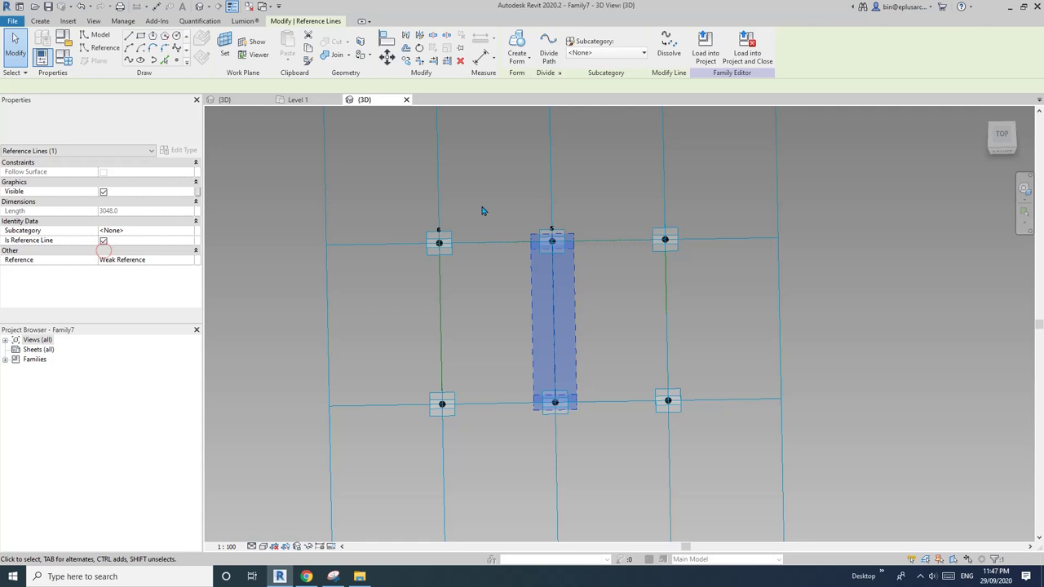
click(480, 170)
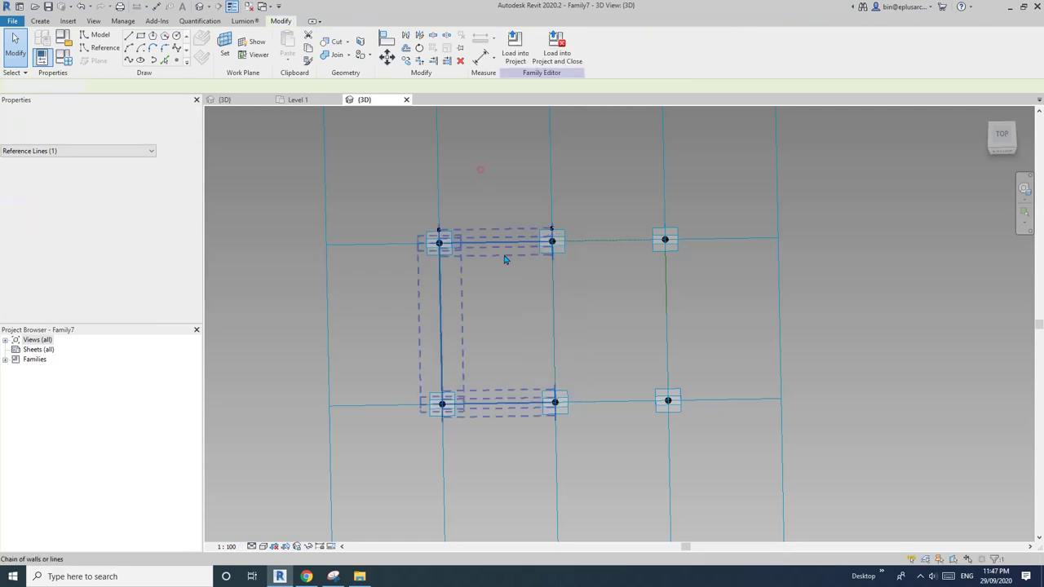
- Place a reference point on the middle reference line, about a third of the way up from its lower end
click(177, 60)
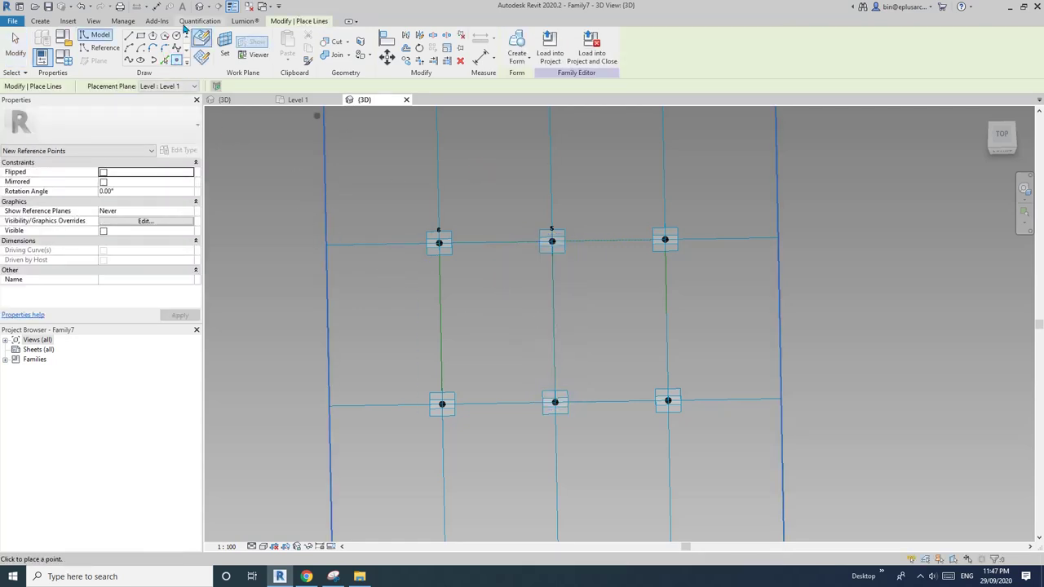
click(554, 345)
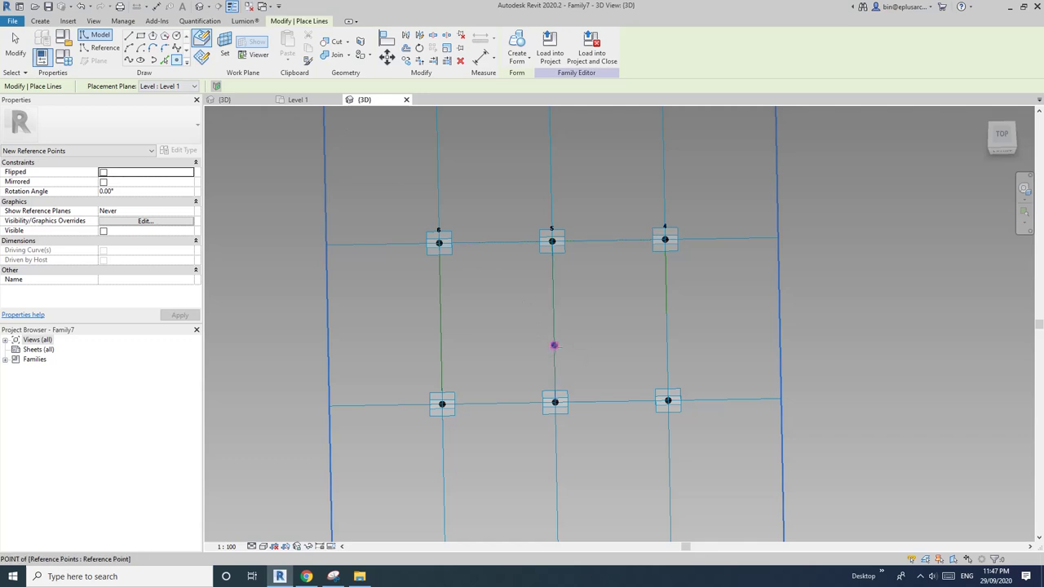
key(Escape)
key(Escape)
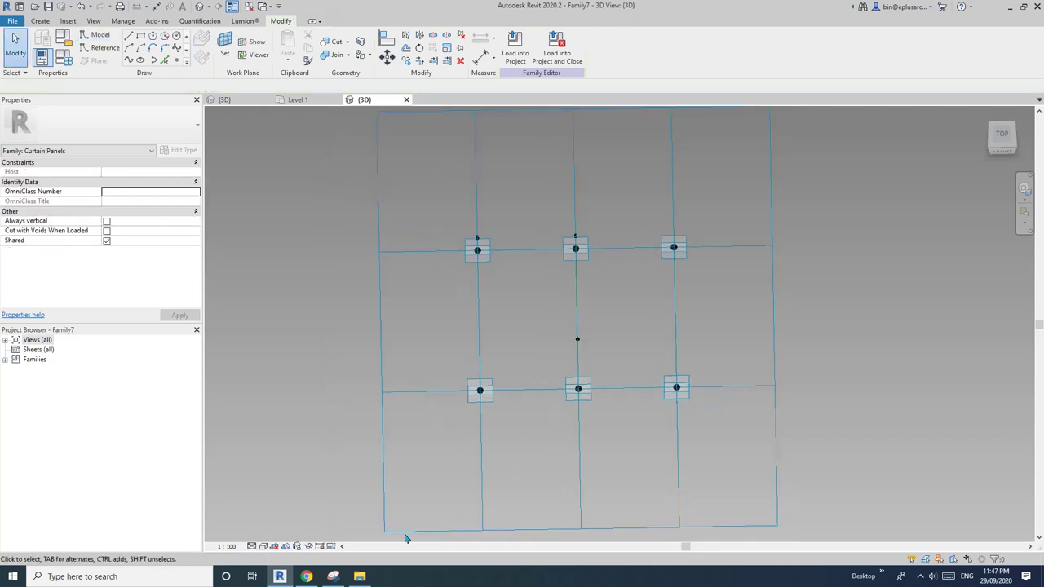
- Sketch one grid cell with its centre line over the Snipping Tool honeycomb, marking the equal edges a and the angles, and return to Revit
click(333, 576)
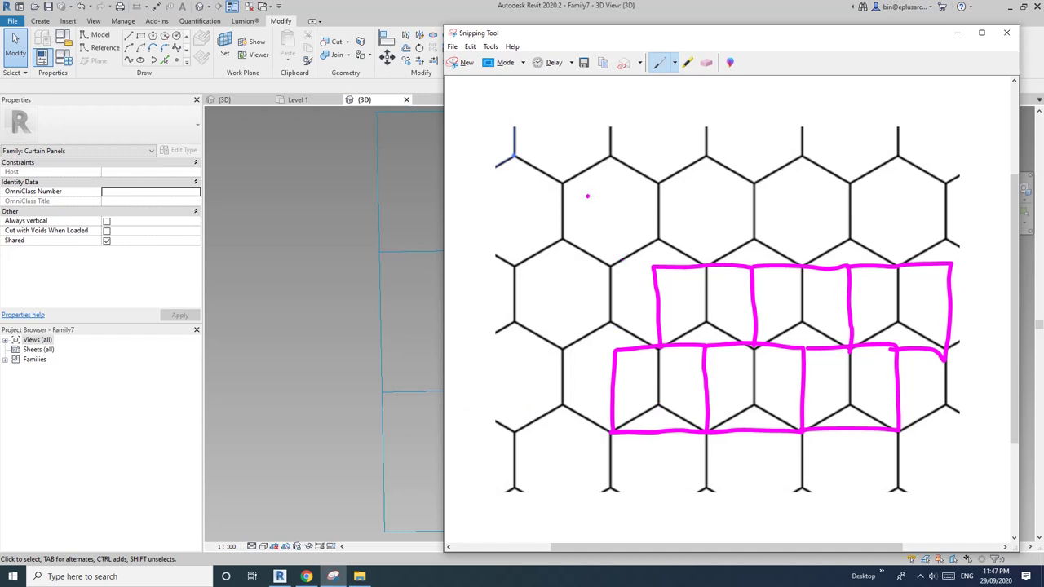
mouse_move(538, 265)
mouse_down()
mouse_move(609, 266)
mouse_move(613, 198)
mouse_move(518, 182)
mouse_move(515, 263)
mouse_up()
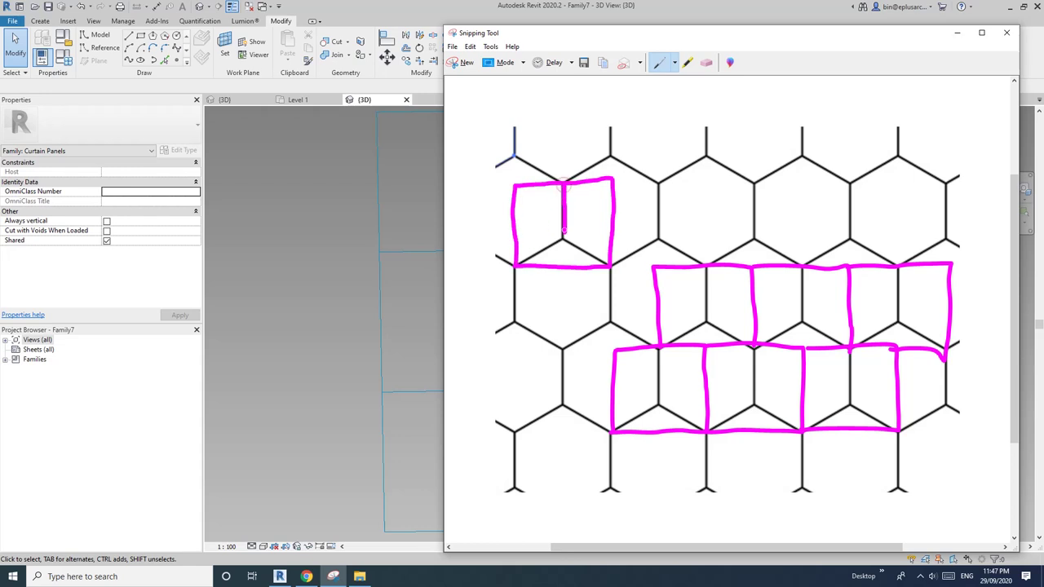
drag(563, 230, 564, 254)
drag(578, 205, 562, 234)
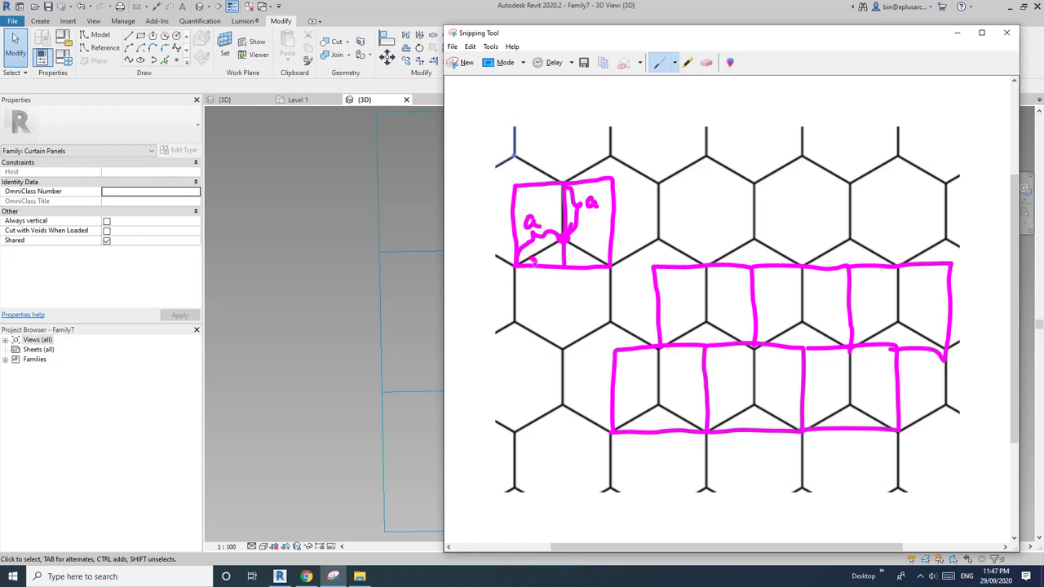
mouse_move(530, 287)
mouse_down()
mouse_move(525, 301)
mouse_move(541, 290)
mouse_up()
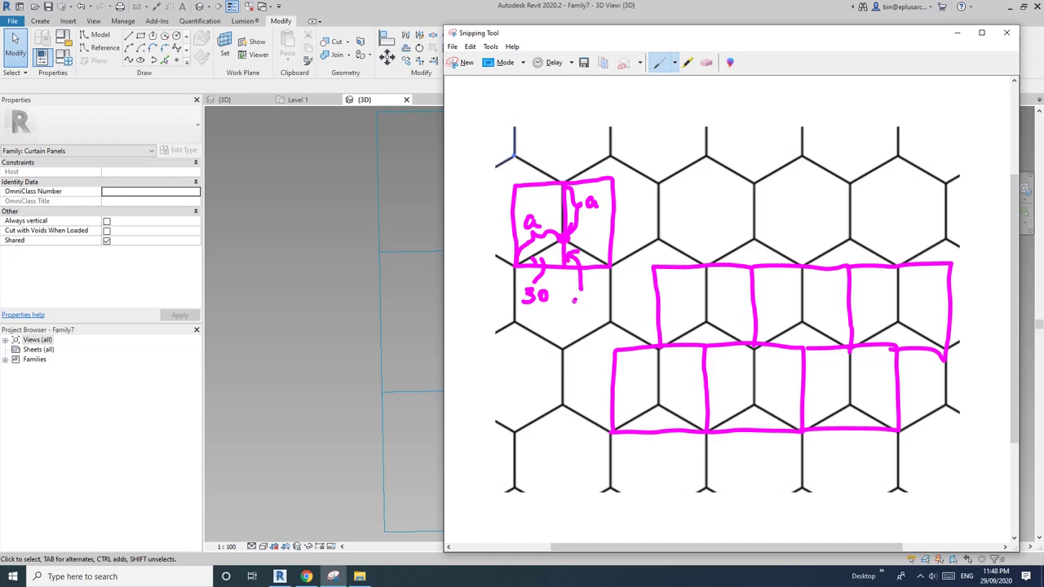
drag(573, 302, 602, 317)
click(406, 231)
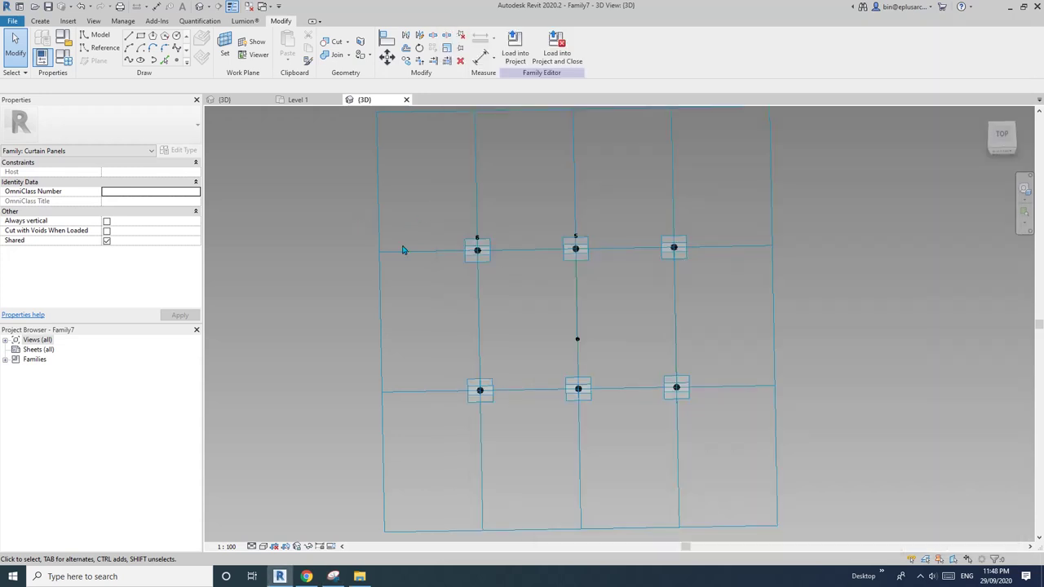
- Set the normalized curve parameter of the reference point on the middle line to one third (0.333333)
drag(494, 322, 539, 367)
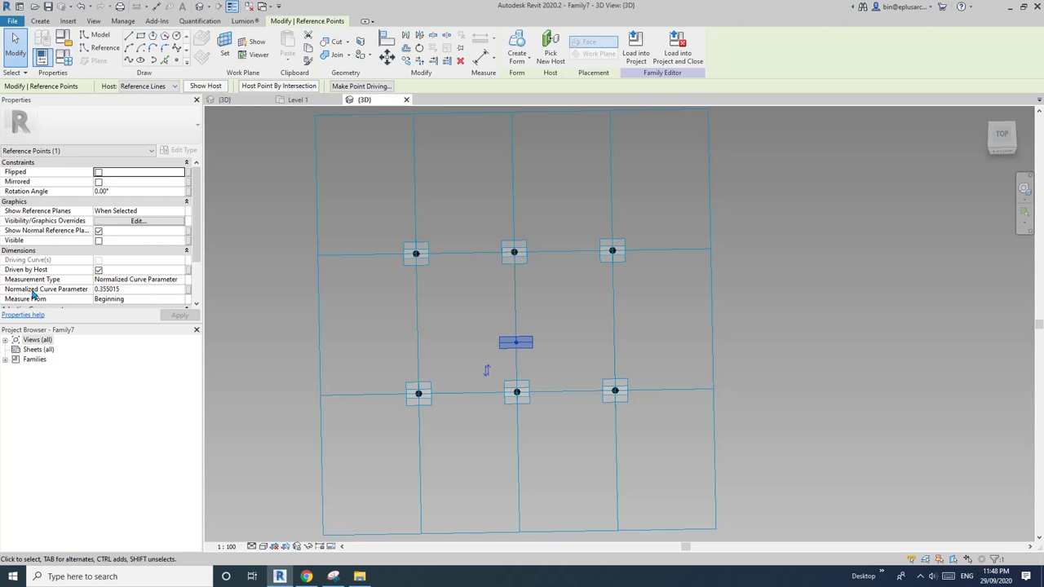
click(134, 291)
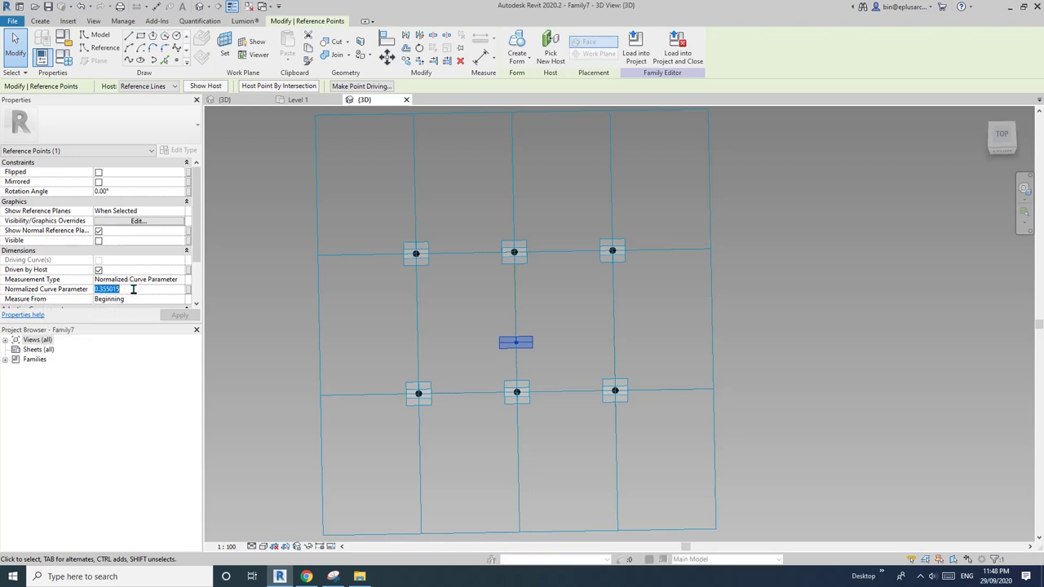
text(=1)
click(490, 367)
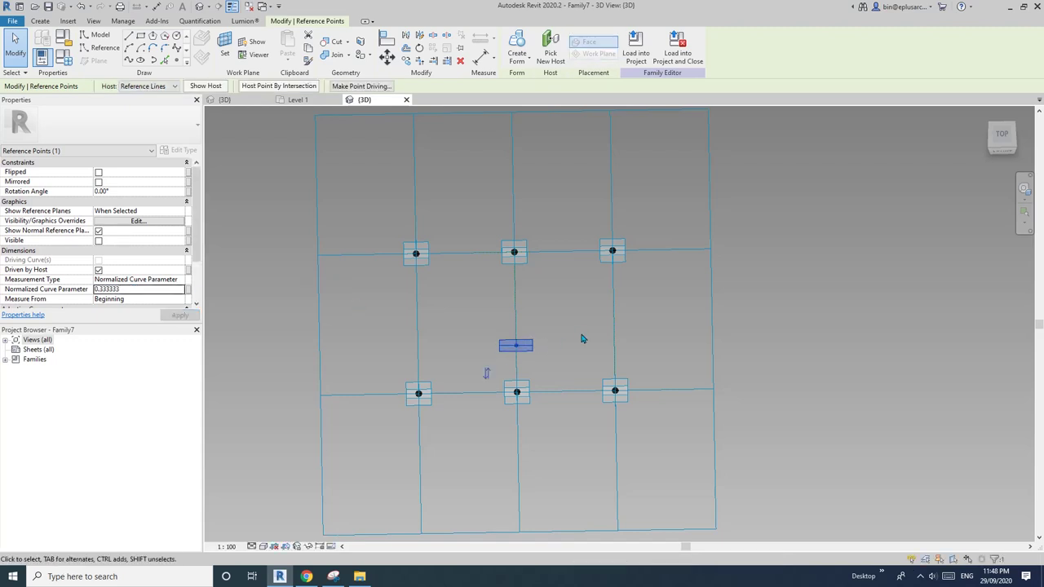
- Connect the reference point with lines to the lower-left, upper-middle and lower-right adaptive points, forming an inverted Y
click(516, 344)
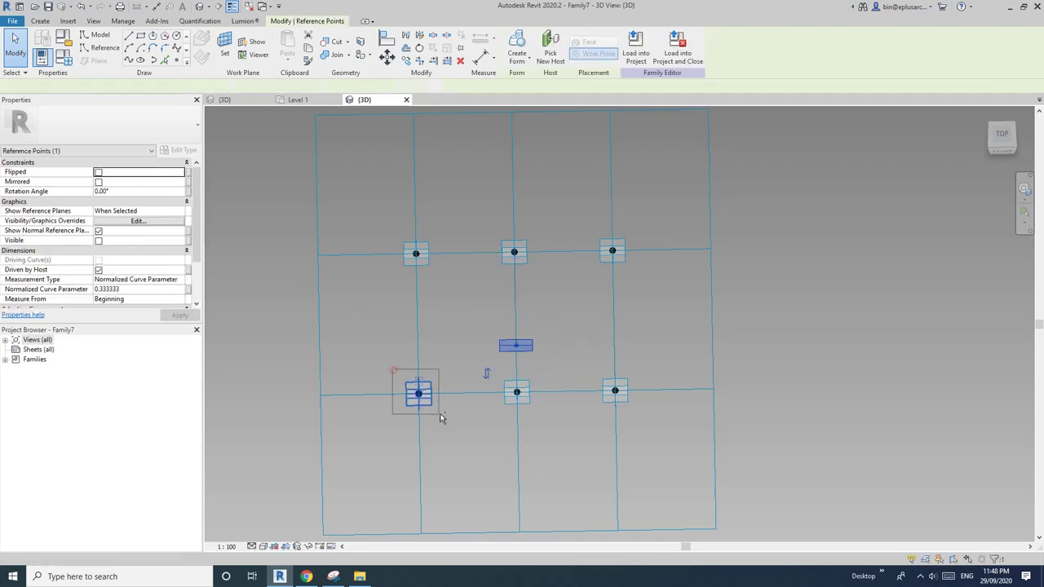
ctrl+click(416, 392)
click(128, 60)
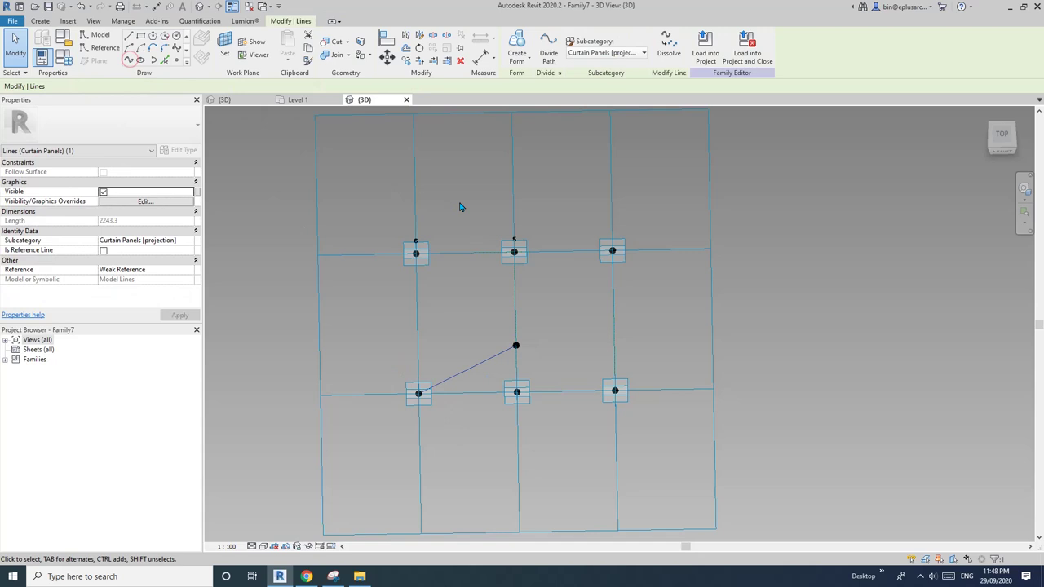
drag(461, 202, 561, 361)
click(129, 60)
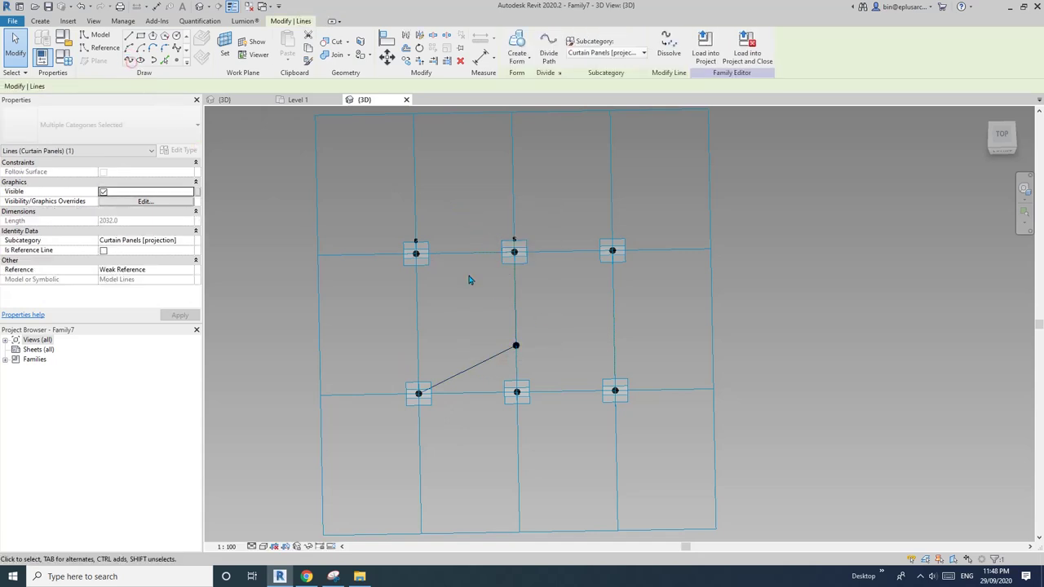
drag(489, 318, 642, 412)
click(129, 59)
- Examine the connecting lines and the reference point where they meet from an angled 3D view
shift+middle_drag(573, 331, 503, 339)
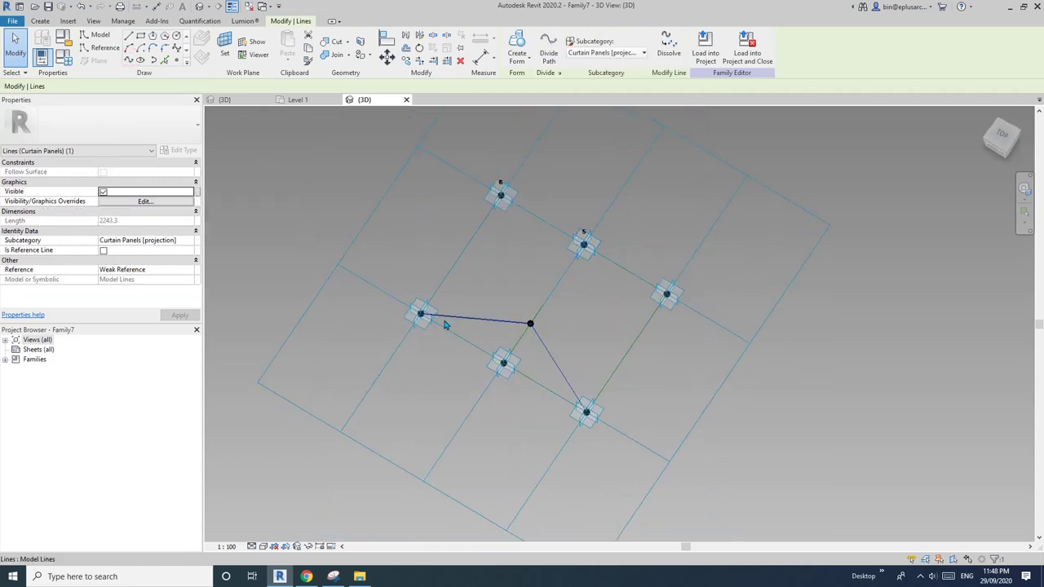
scroll(543, 329, up, 1)
middle_drag(543, 330, 628, 351)
click(524, 352)
click(518, 354)
click(555, 350)
shift+middle_drag(554, 351, 588, 362)
scroll(578, 333, up, 1)
scroll(588, 346, down, 1)
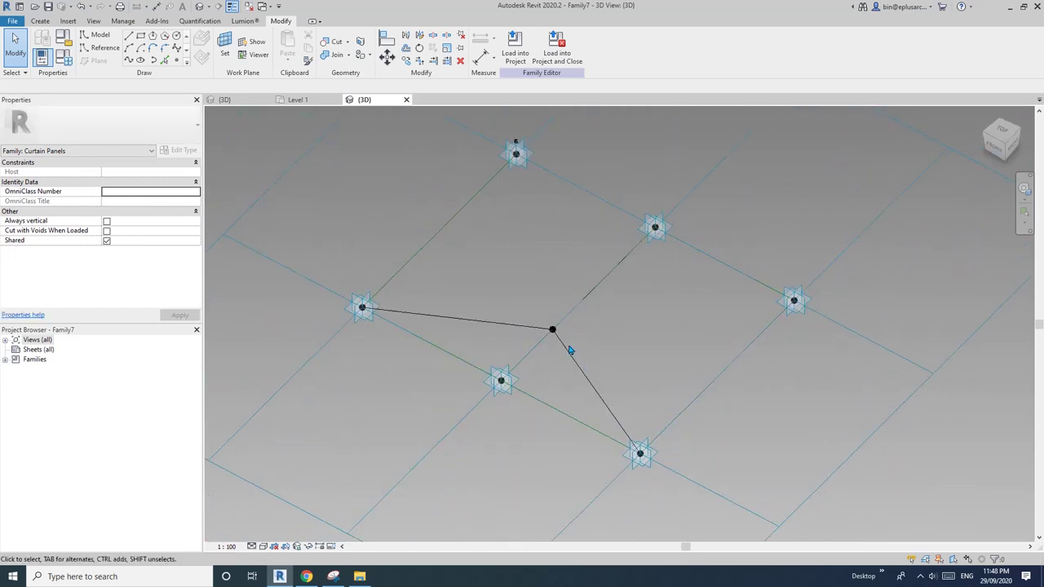
- Load the panel family into the mass family and apply Family7 under 1/2 Step to the divided surface
click(514, 46)
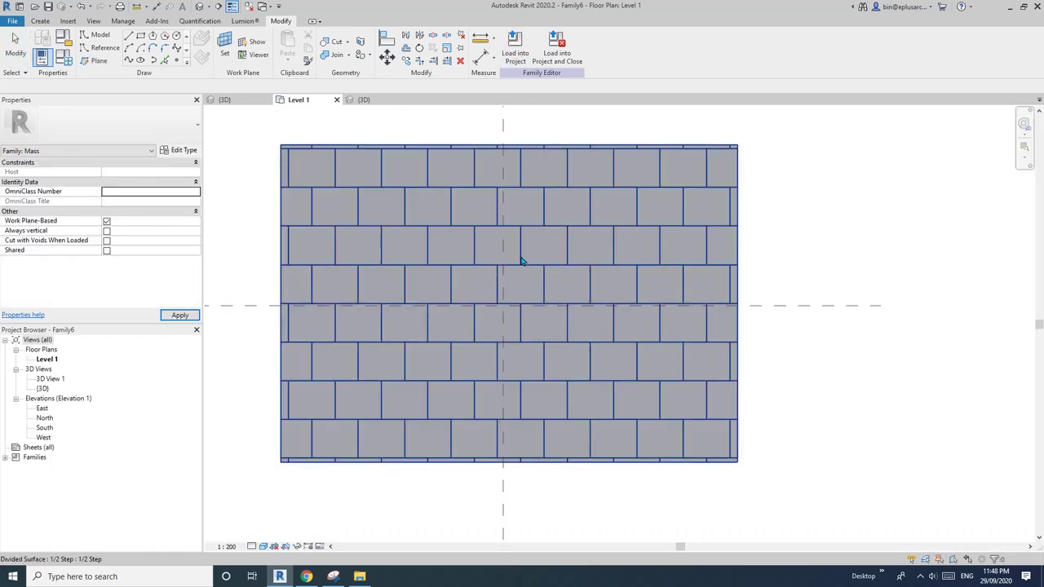
click(455, 251)
click(127, 122)
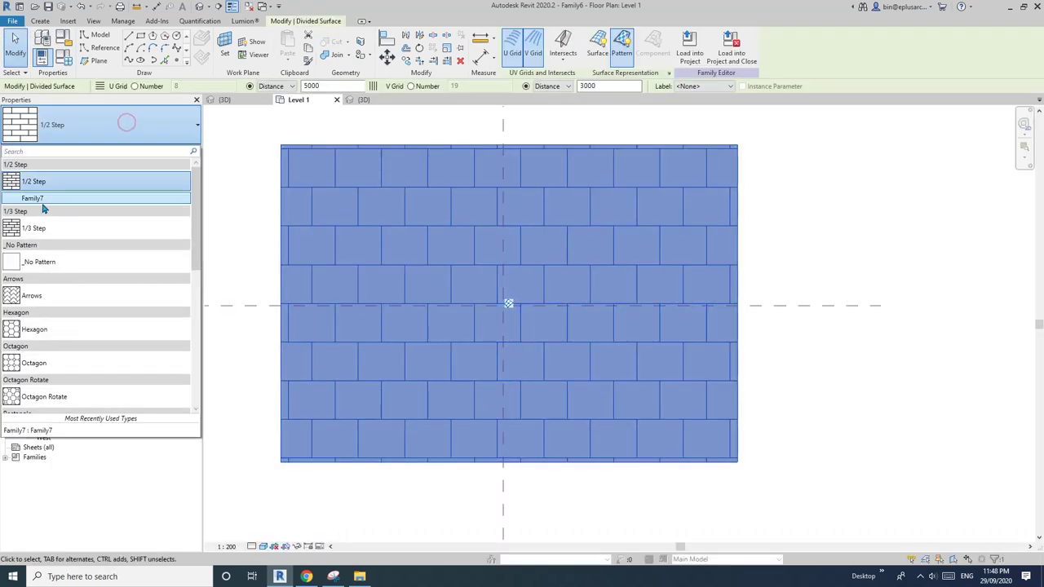
click(29, 200)
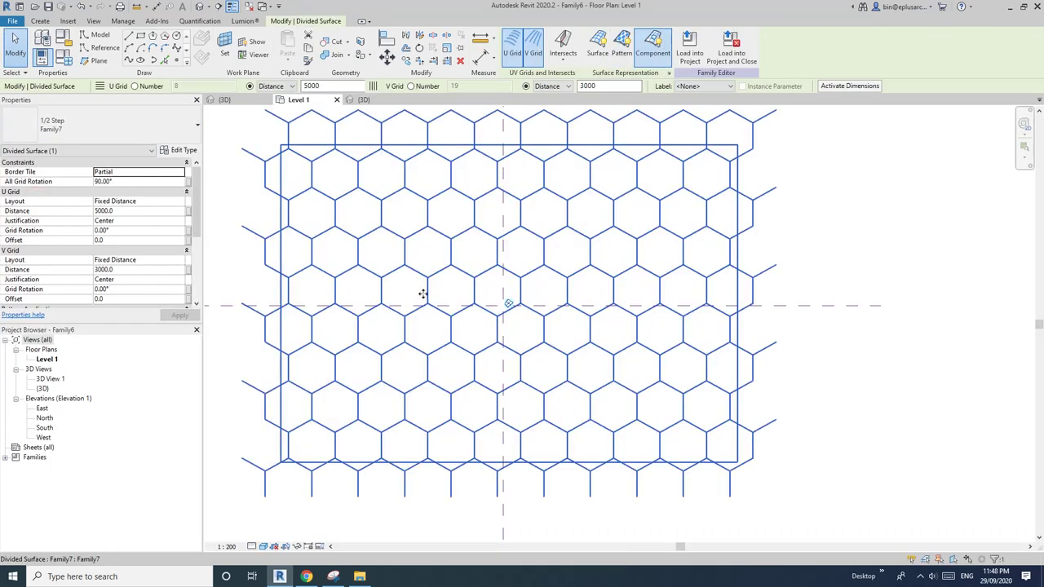
- Examine the hexagon pattern in the Level 1 plan and the divided surface's U and V grid distances
middle_drag(541, 336, 543, 350)
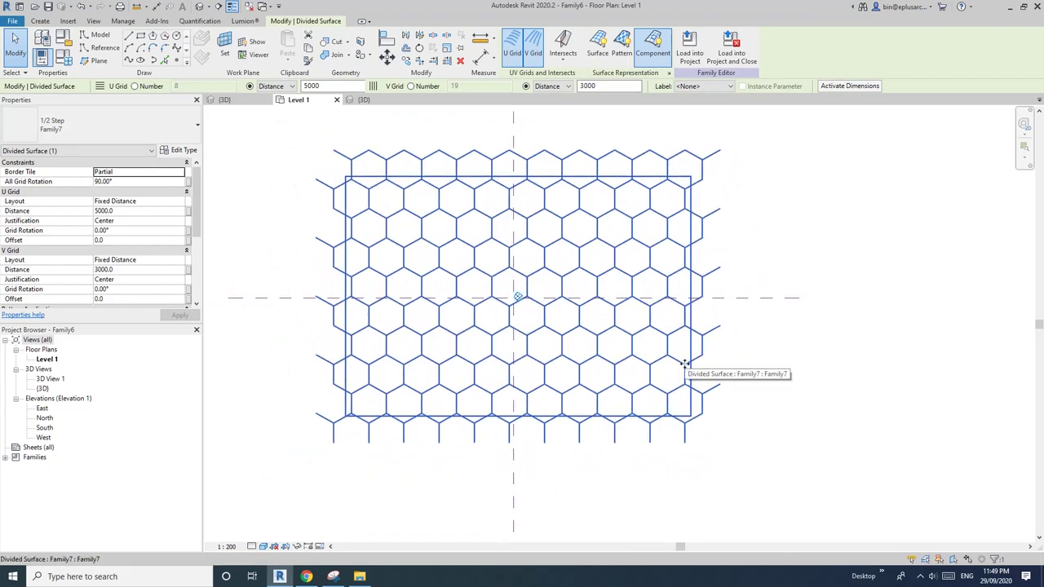
scroll(501, 377, up, 5)
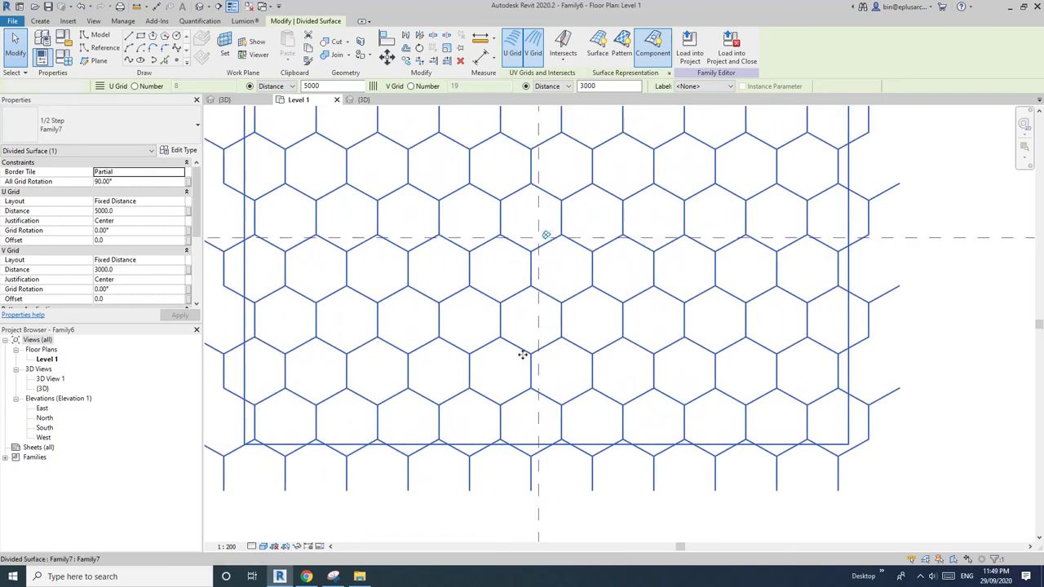
key(Escape)
scroll(574, 350, down, 2)
scroll(566, 328, up, 2)
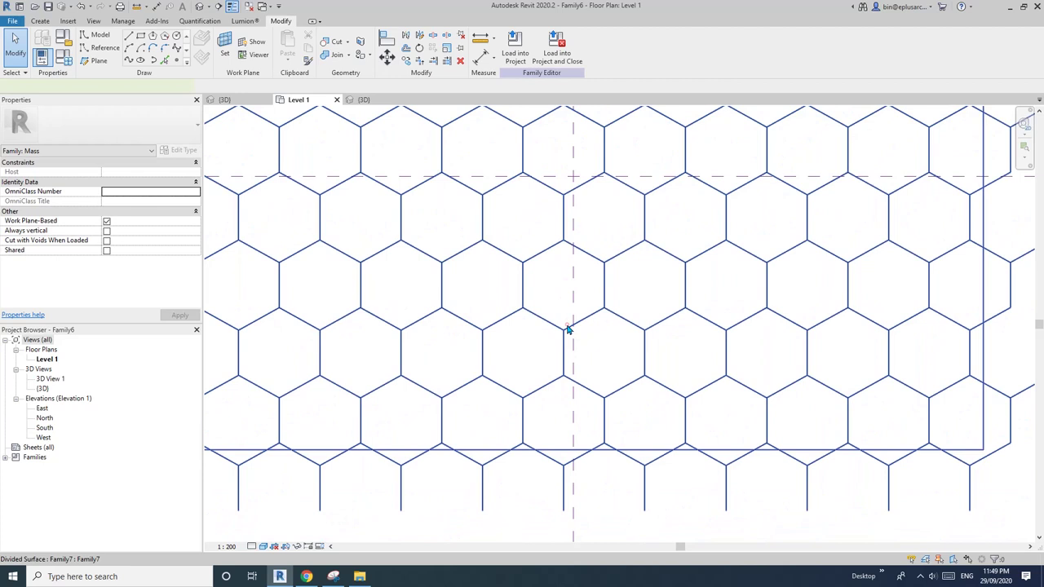
click(566, 327)
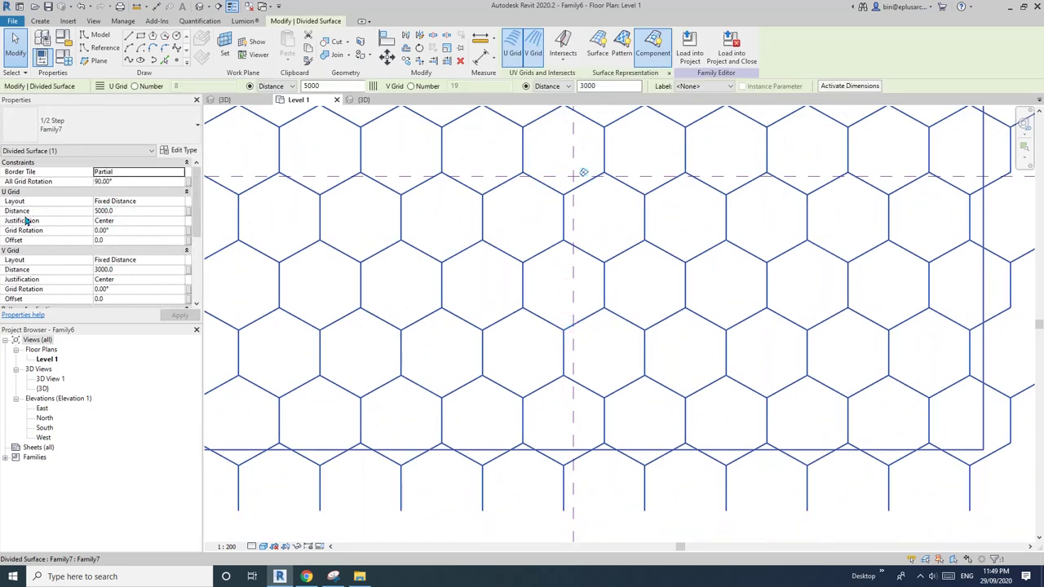
scroll(539, 274, down, 1)
middle_drag(539, 275, 564, 284)
key(Escape)
scroll(566, 285, up, 2)
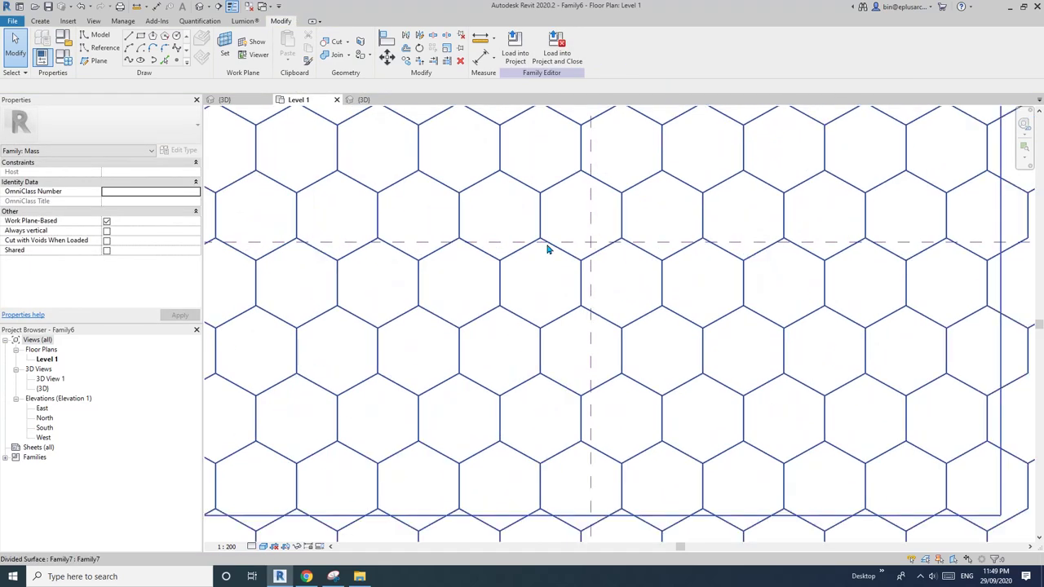
click(548, 244)
scroll(544, 278, up, 1)
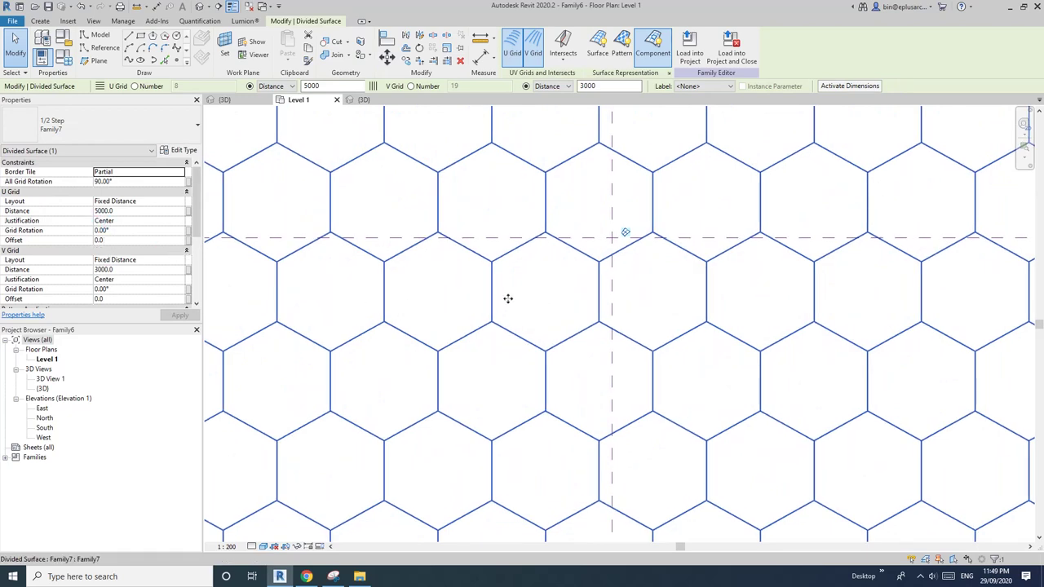
middle_drag(507, 298, 426, 297)
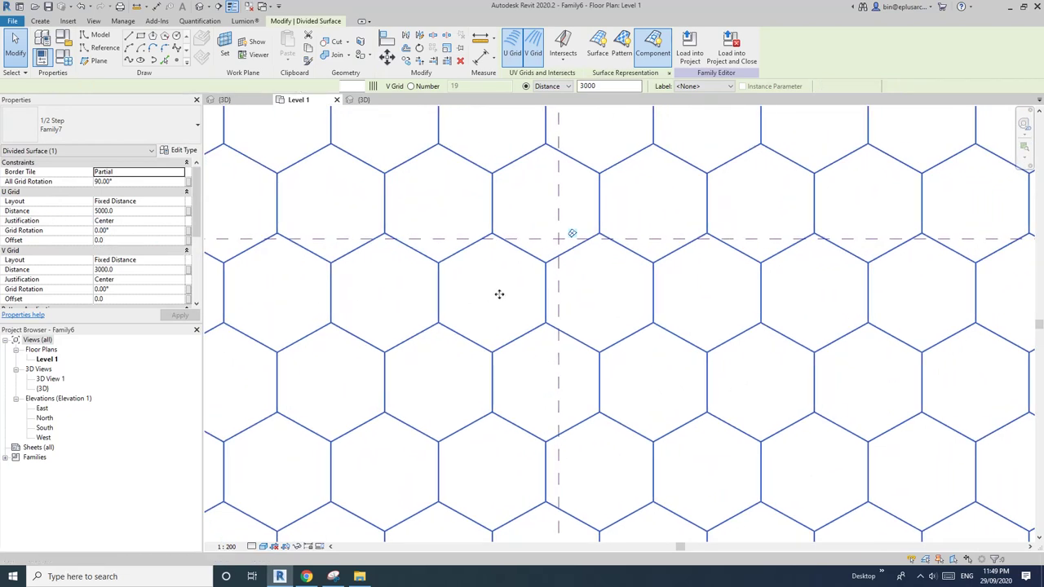
- Place an aligned dimension for the horizontal spacing between neighbouring vertical hexagon edges near the plan's centre
key(d)
key(i)
click(529, 307)
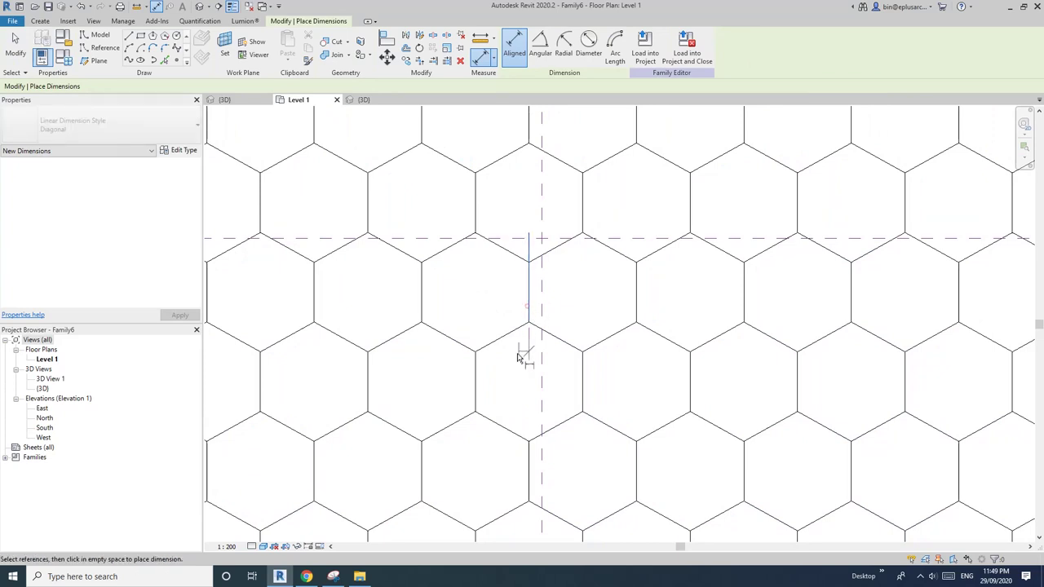
click(476, 373)
click(505, 377)
key(Escape)
key(Escape)
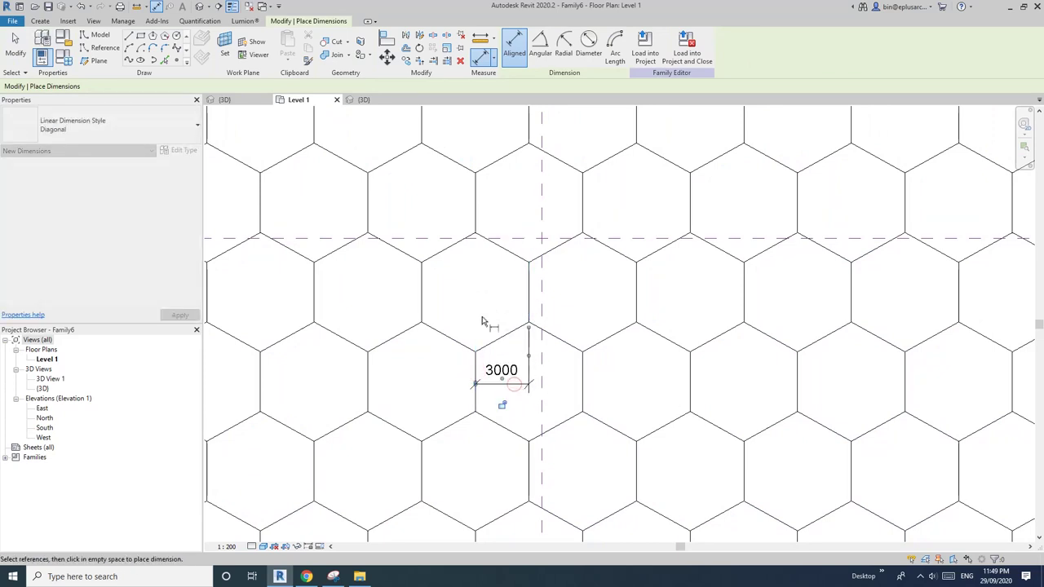
- Toggle Thin Lines and compare the spacing dimension with the divided surface's V grid distance
click(291, 252)
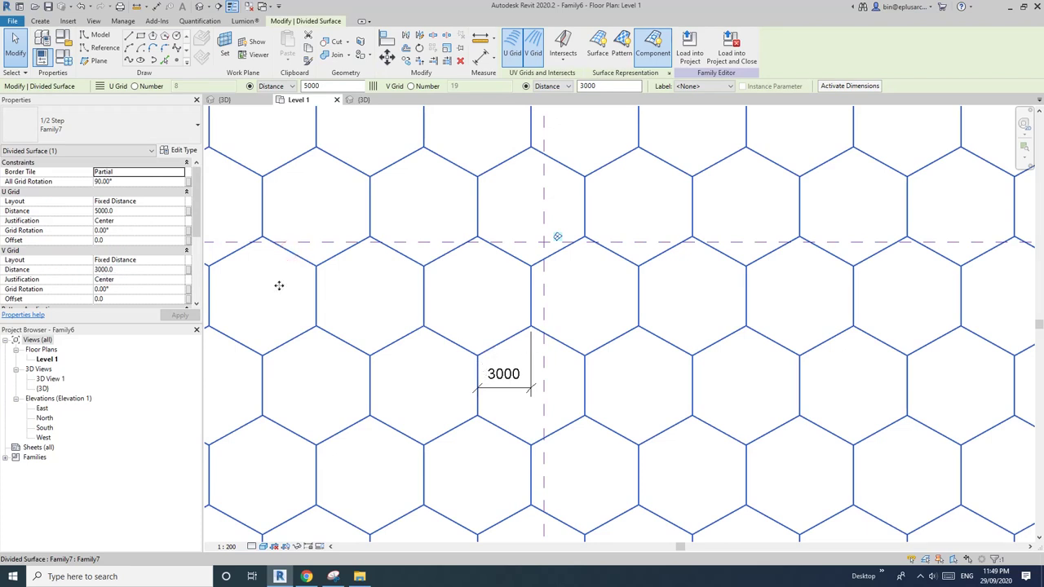
middle_drag(511, 357, 494, 336)
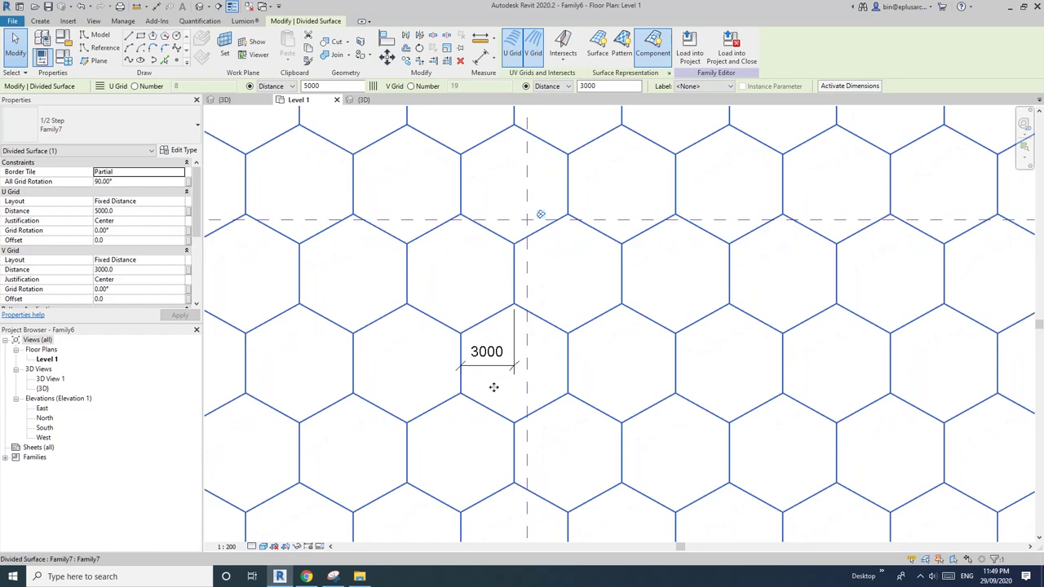
key(Escape)
key(t)
key(l)
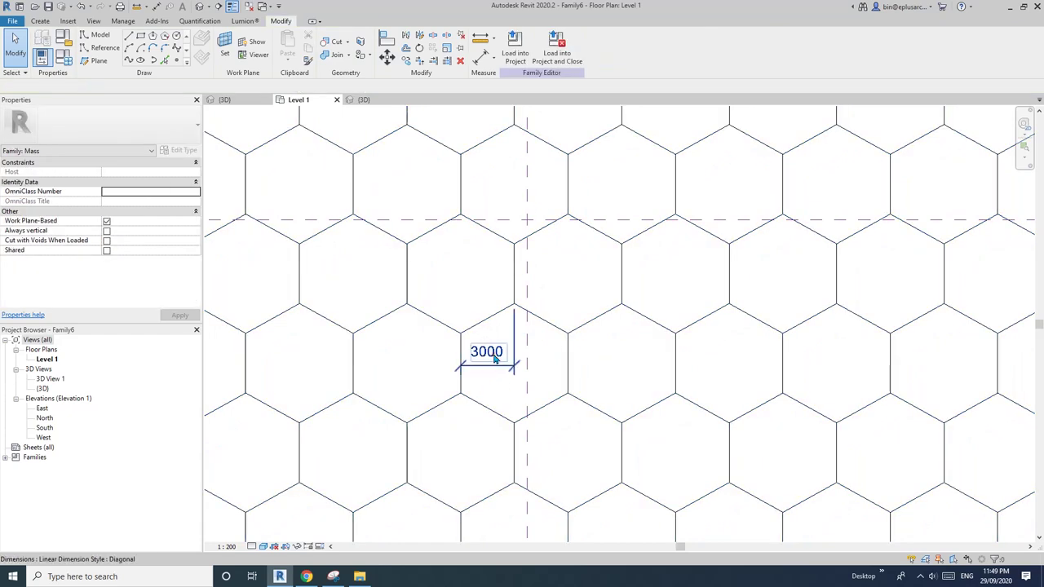
click(481, 363)
scroll(488, 360, up, 1)
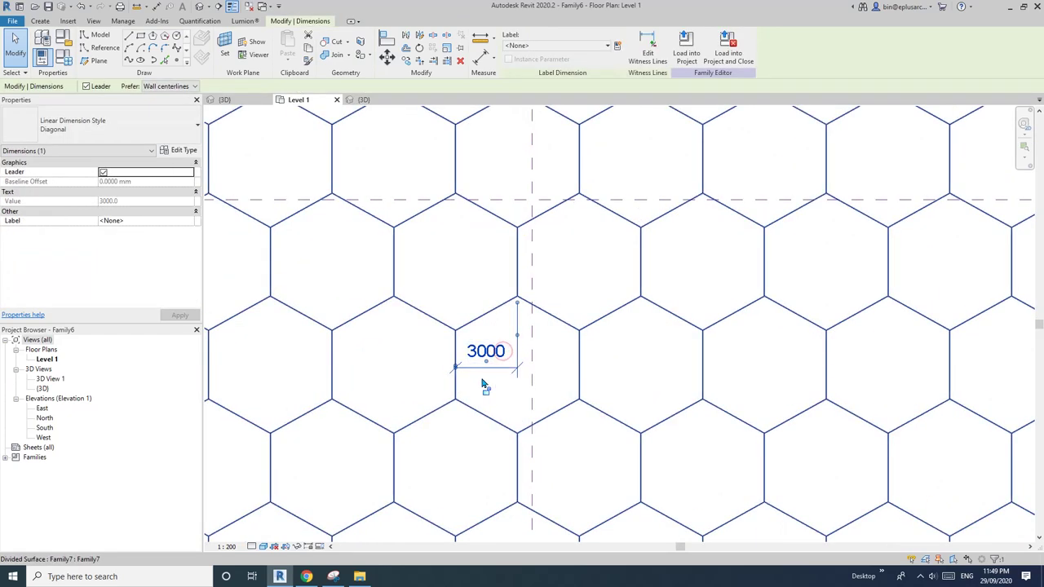
key(Escape)
scroll(514, 387, down, 1)
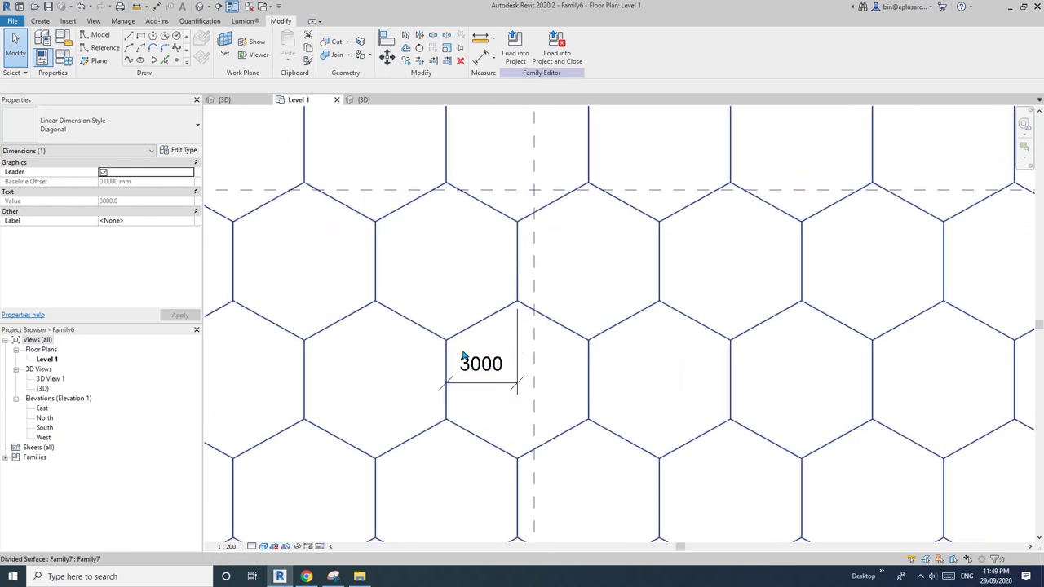
scroll(502, 412, up, 1)
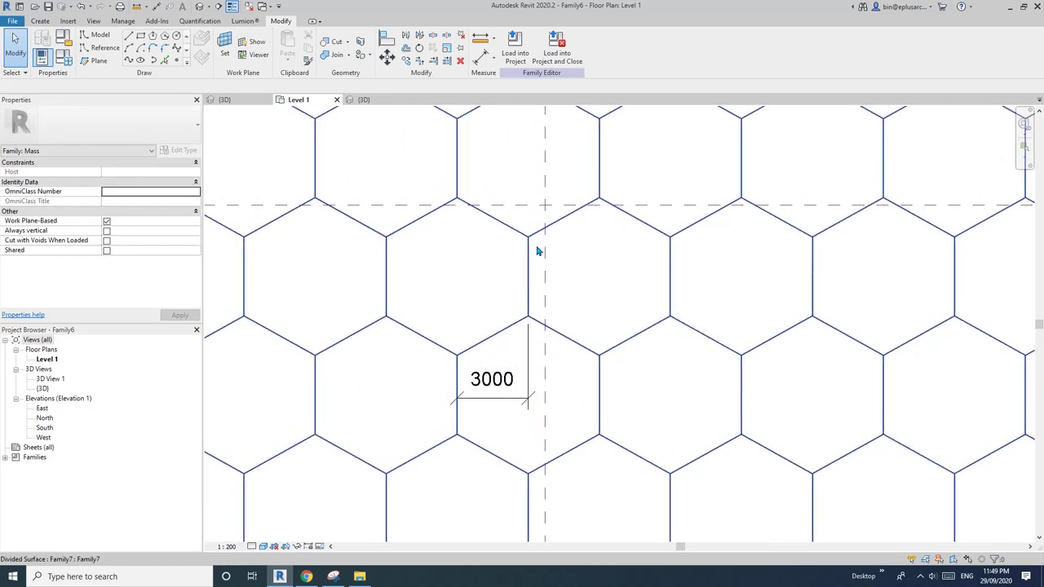
- Switch to the Snipping Tool and capture a new snip of the dimensioned honeycomb area
click(332, 577)
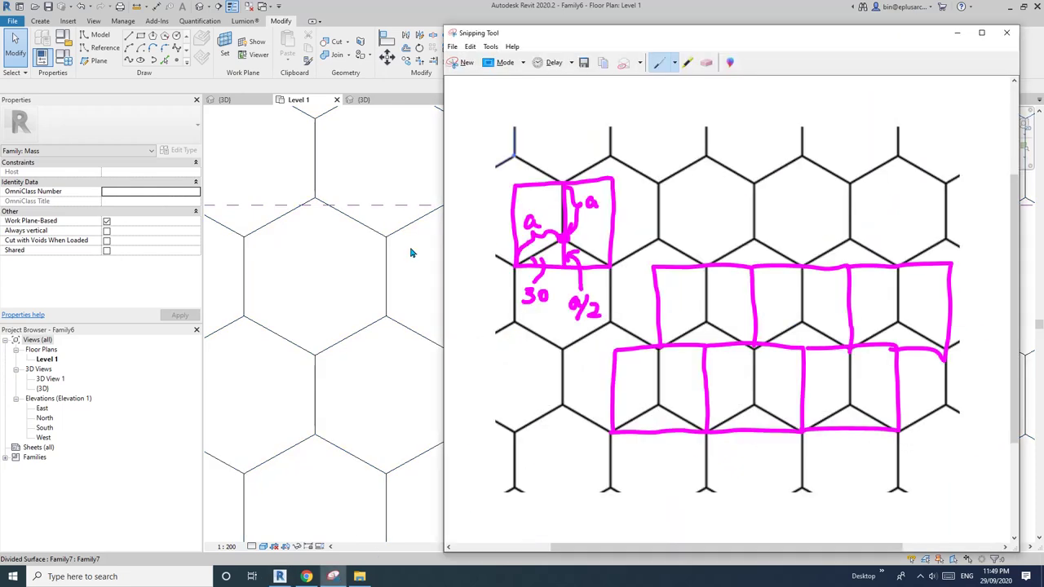
click(454, 65)
drag(305, 133, 807, 512)
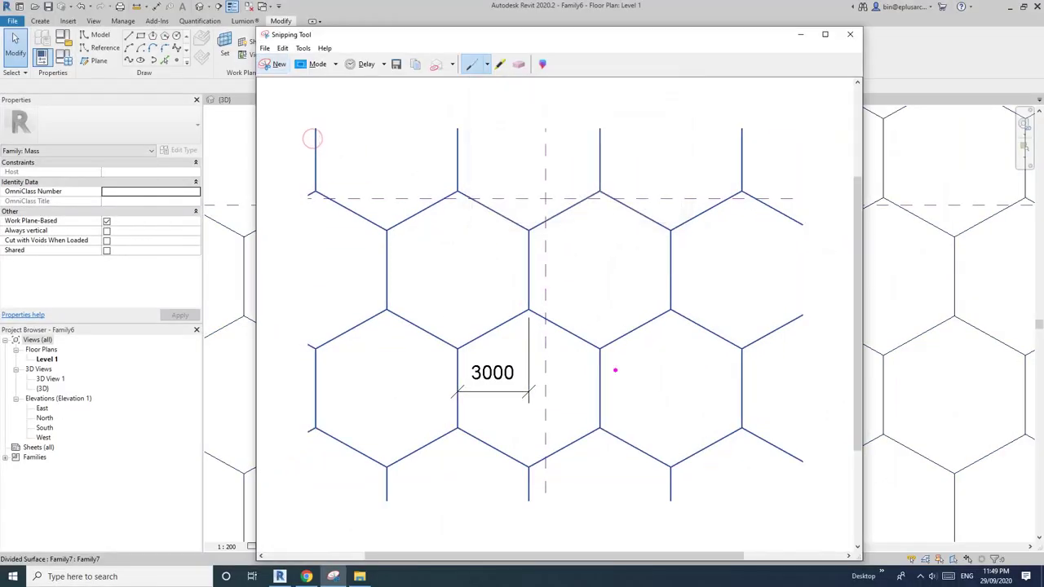
- Draw a right triangle over the snipped hexagons, labelling its horizontal leg V and its vertical leg U
mouse_move(457, 349)
mouse_down()
mouse_move(531, 347)
mouse_move(627, 391)
mouse_move(670, 374)
mouse_up()
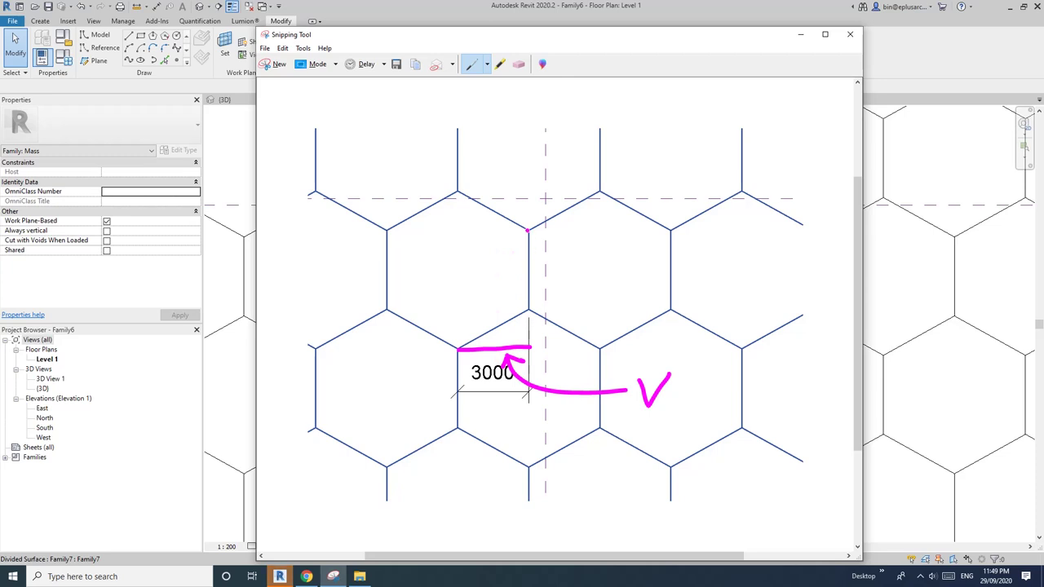
drag(528, 231, 530, 331)
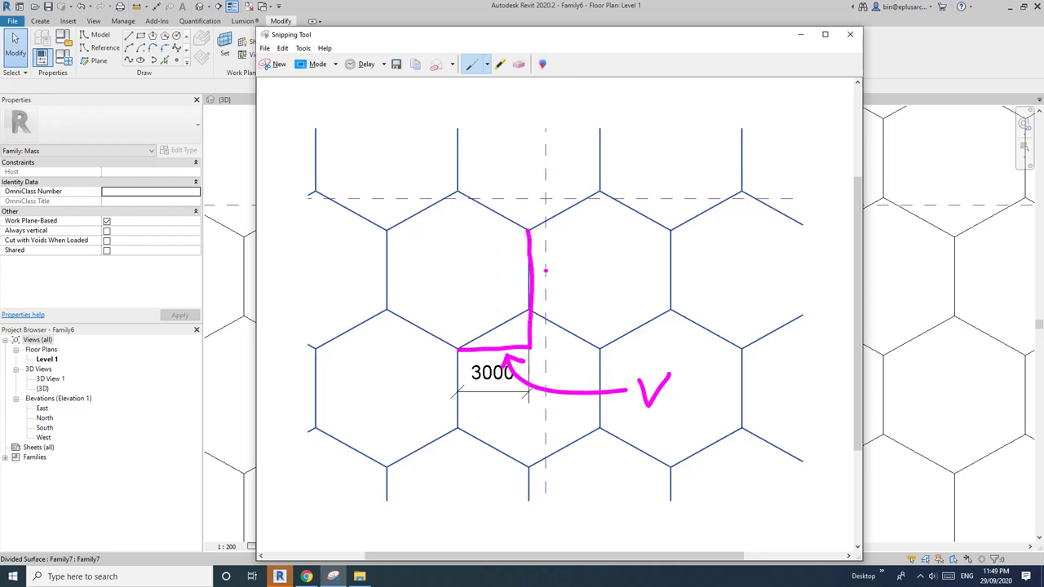
drag(556, 266, 577, 263)
drag(499, 277, 475, 322)
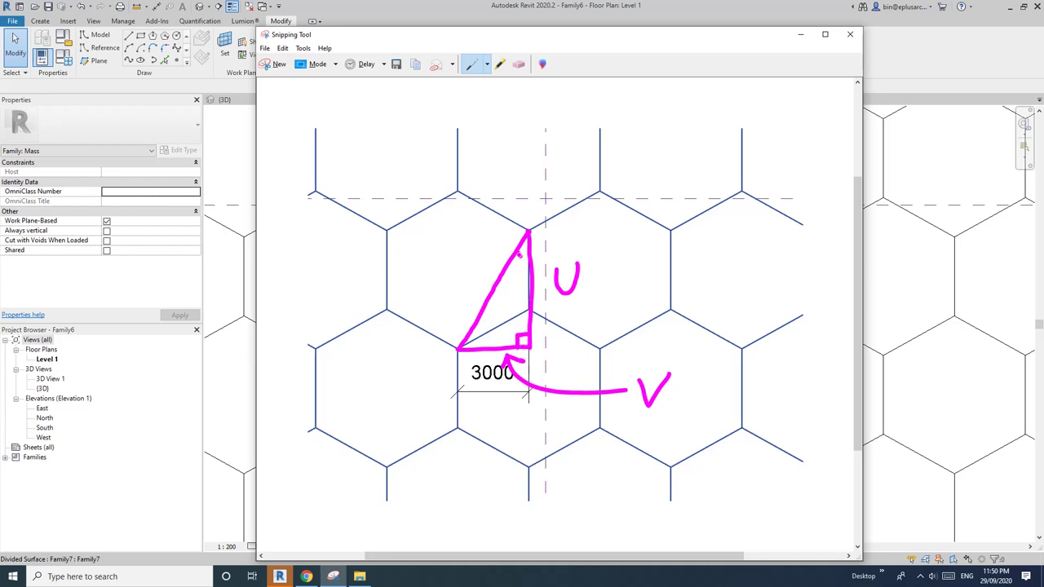
- Label the triangle's upper angle 30° and write tan30° = V/U beside the sketch
drag(487, 259, 497, 166)
mouse_move(501, 129)
mouse_down()
mouse_move(504, 151)
mouse_move(527, 145)
mouse_up()
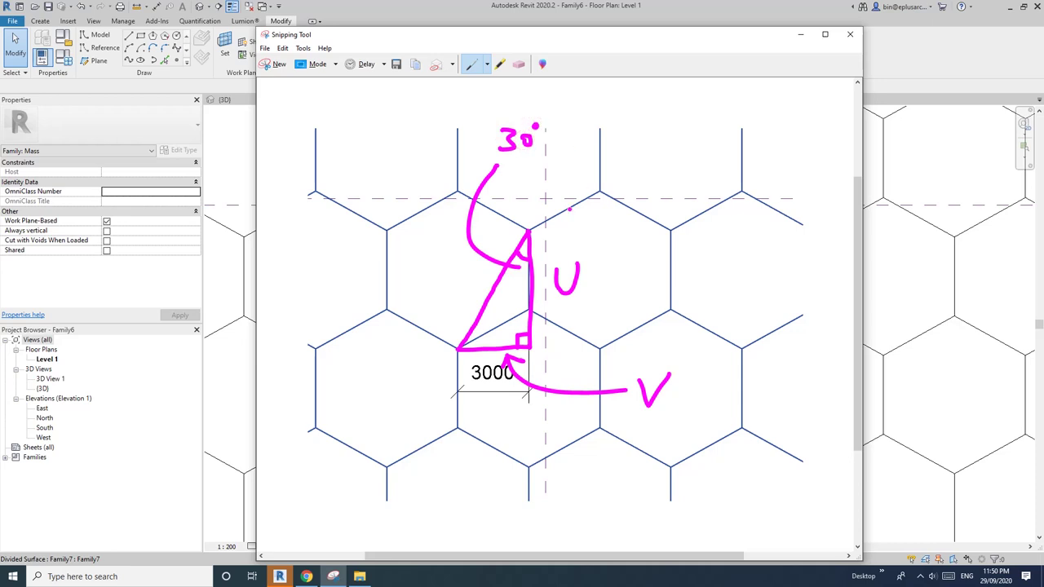
mouse_move(616, 125)
mouse_down()
mouse_move(649, 130)
mouse_move(667, 118)
mouse_move(721, 130)
mouse_move(767, 99)
mouse_up()
mouse_move(735, 137)
mouse_down()
mouse_move(779, 136)
mouse_move(781, 160)
mouse_up()
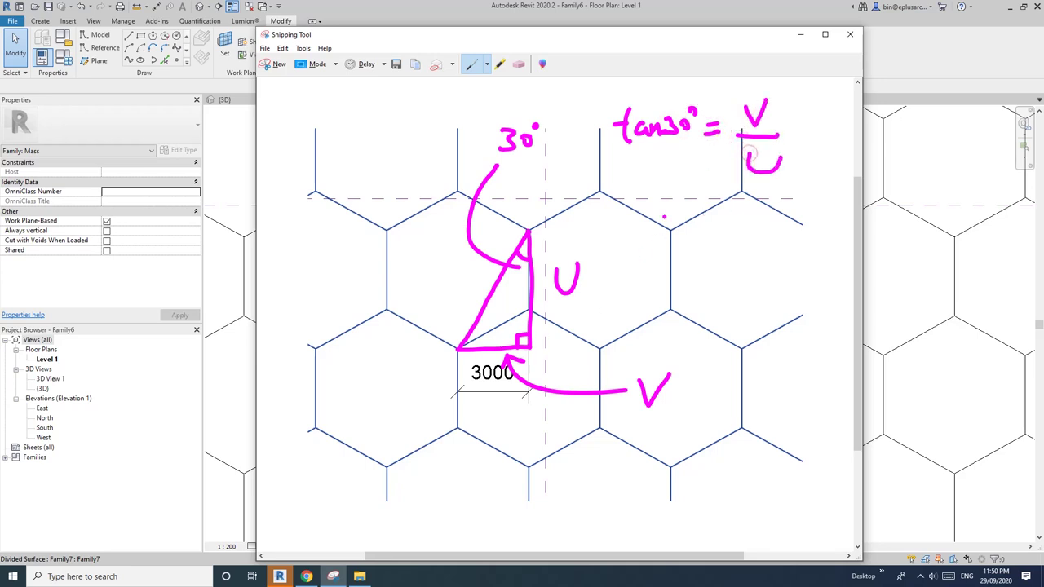
- Write the rearranged formula V = tan30° × U on the snip and return to Revit
drag(625, 228, 641, 194)
drag(643, 204, 687, 208)
mouse_move(682, 201)
mouse_down()
mouse_move(689, 227)
mouse_move(746, 210)
mouse_move(778, 226)
mouse_up()
click(729, 219)
click(756, 210)
mouse_move(778, 214)
mouse_down()
mouse_move(768, 227)
mouse_move(815, 196)
mouse_up()
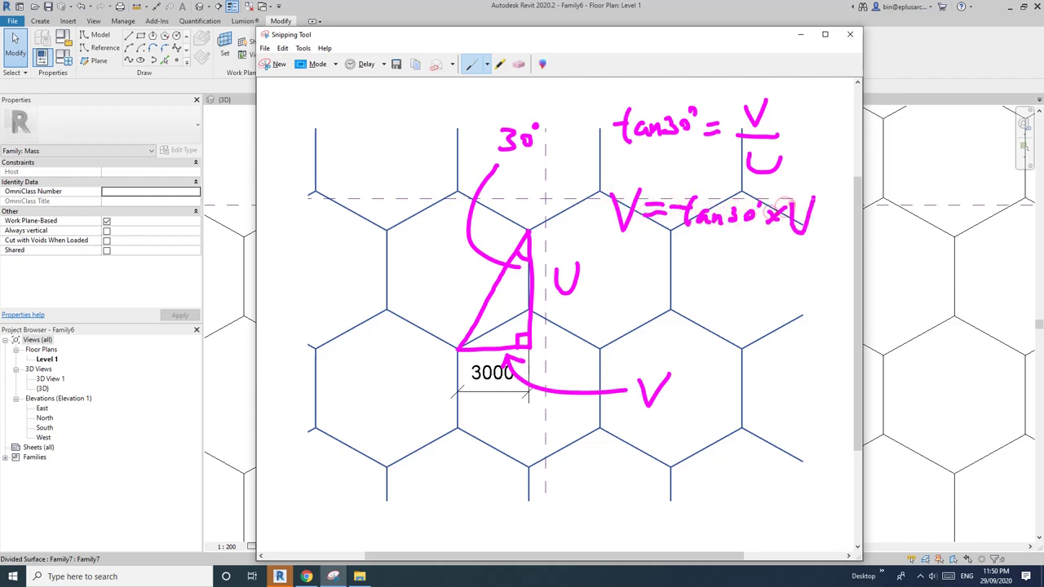
drag(507, 38, 677, 18)
click(304, 290)
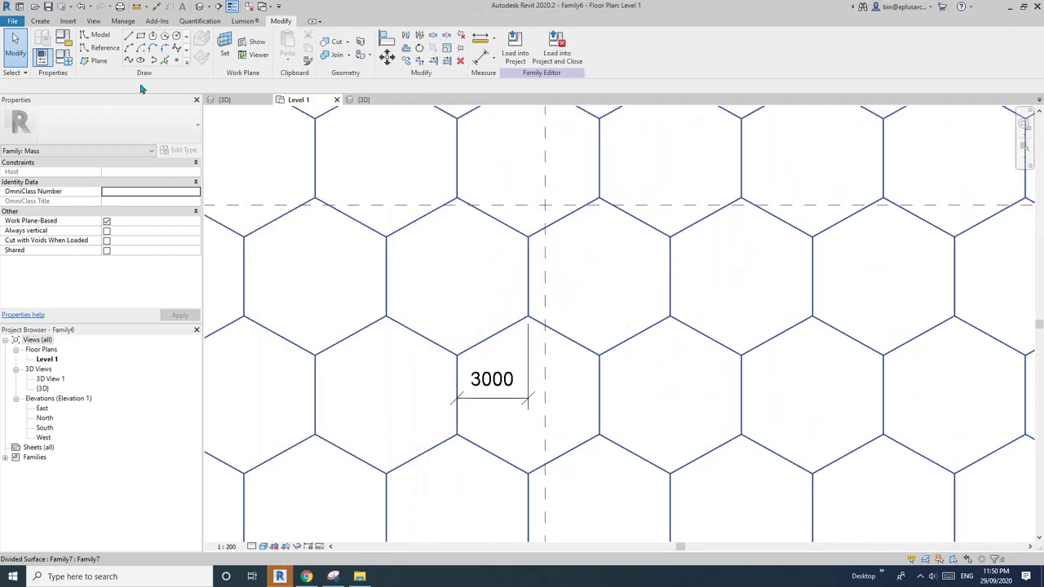
- Associate the divided surface's V grid distance with a new family type parameter named V
click(63, 57)
key(Escape)
click(405, 225)
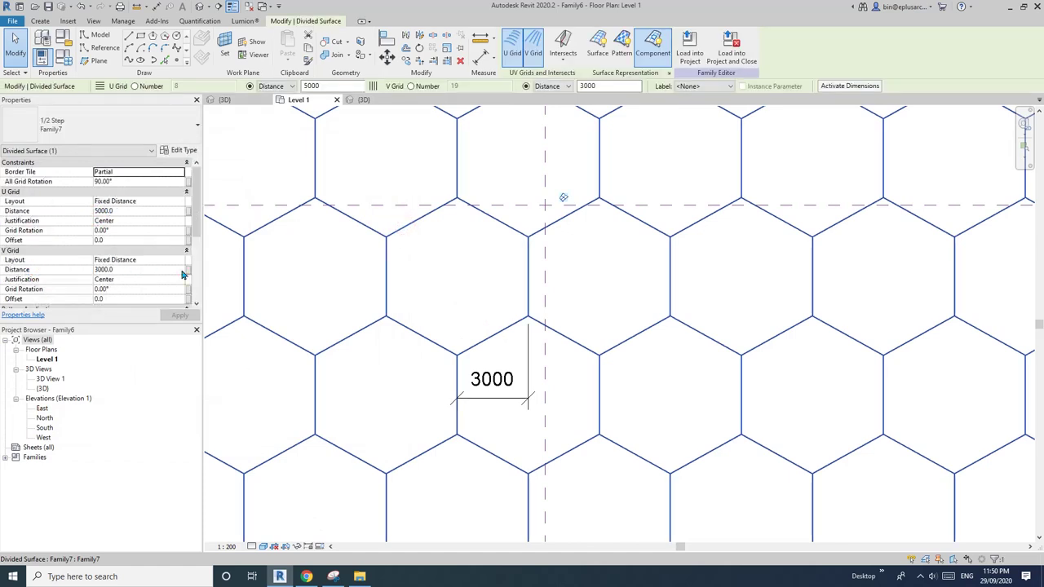
click(188, 270)
click(553, 389)
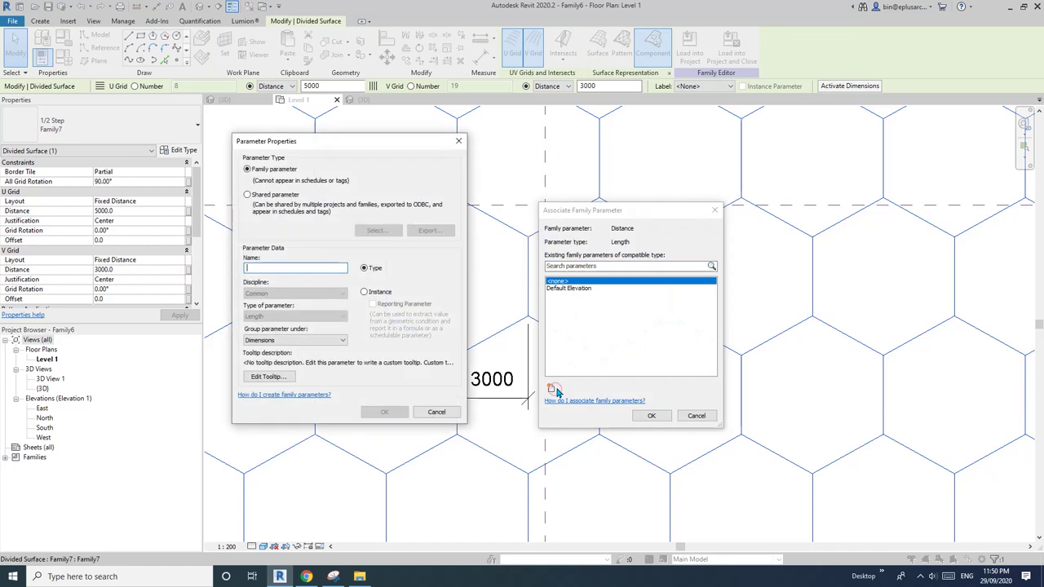
text(V)
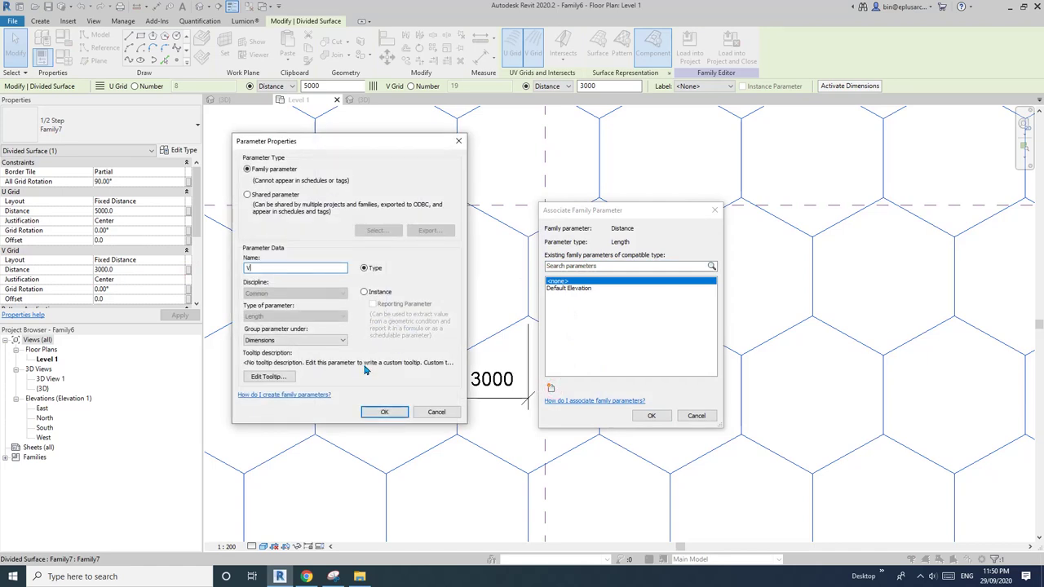
click(384, 412)
click(652, 415)
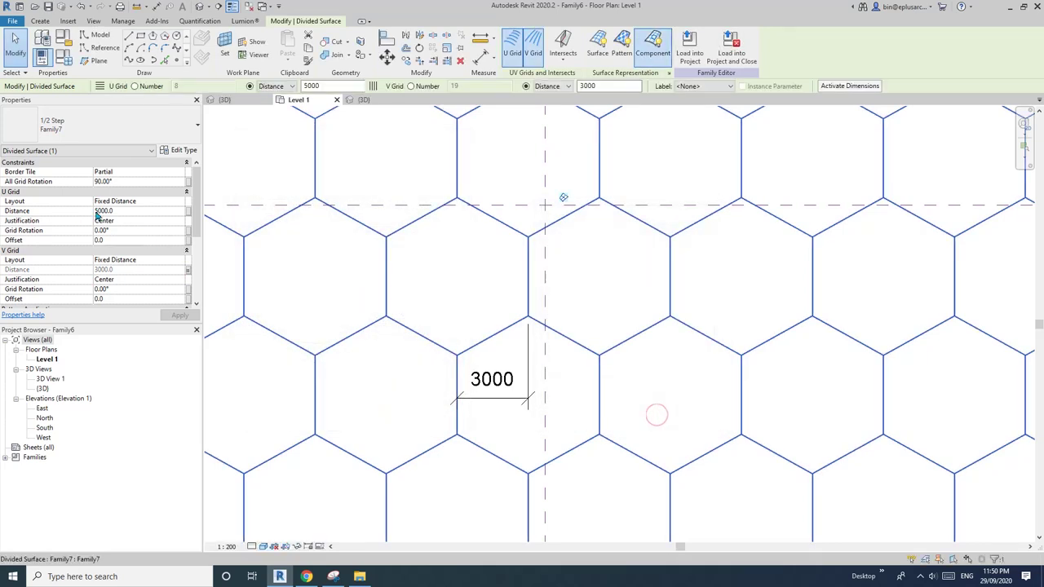
- Associate the divided surface's U grid distance with a new family type parameter named U
click(187, 210)
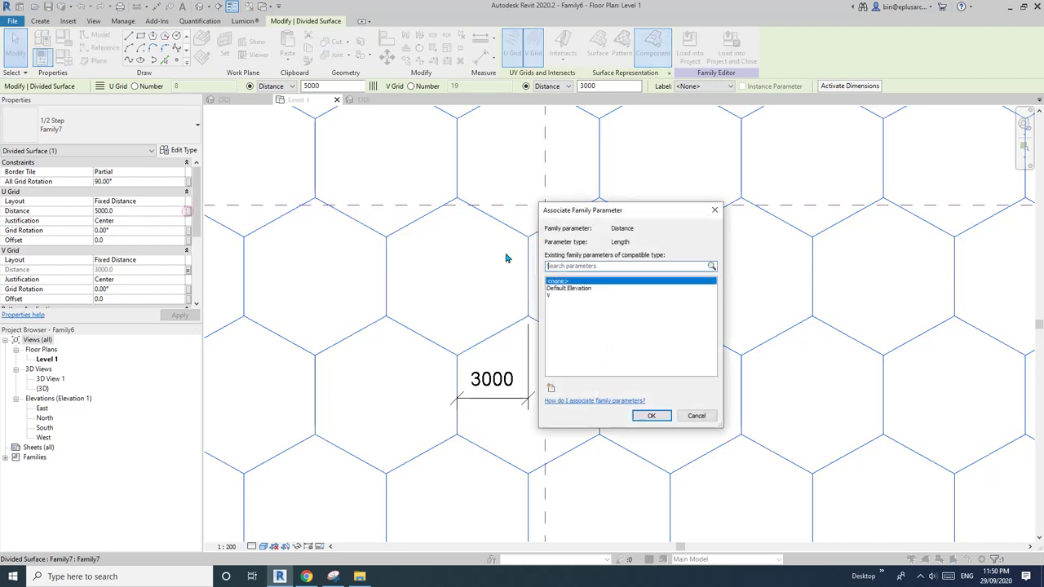
click(552, 389)
text(U)
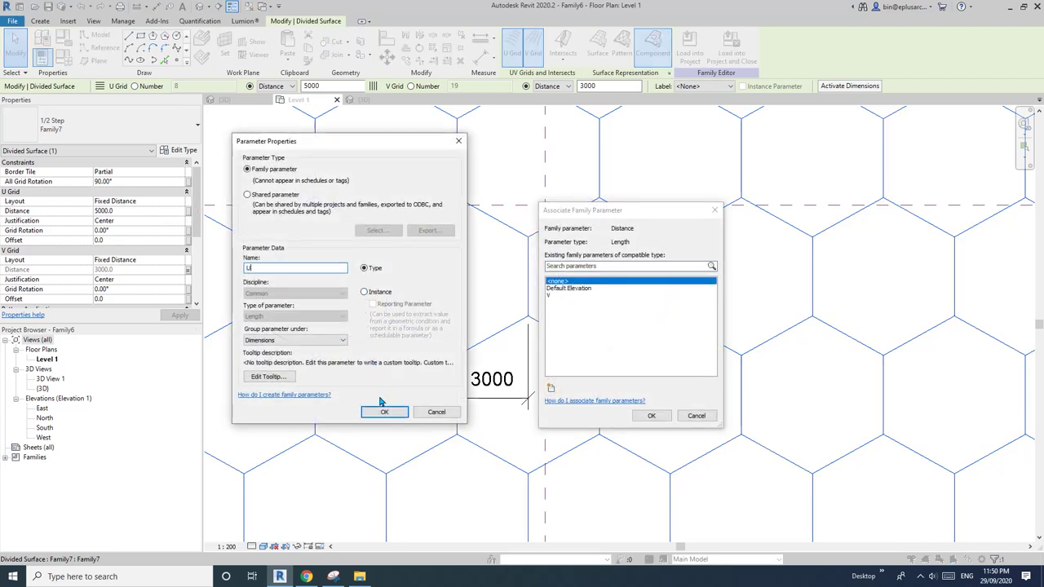
click(384, 412)
click(652, 415)
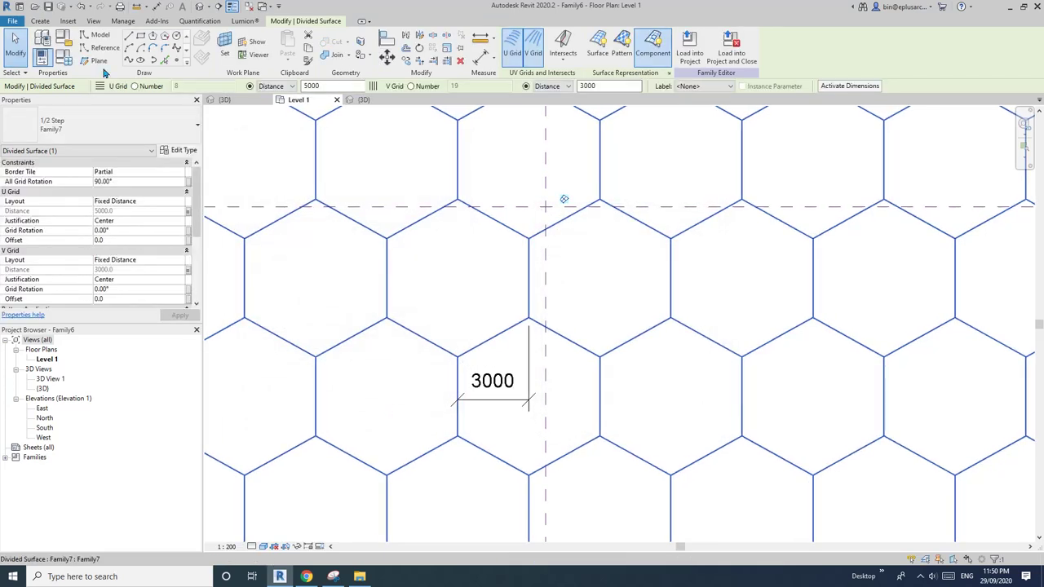
- Give the family parameter V the formula tan(30°) * U, consulting the annotated triangle sketch, and apply it to the divided surface
click(64, 57)
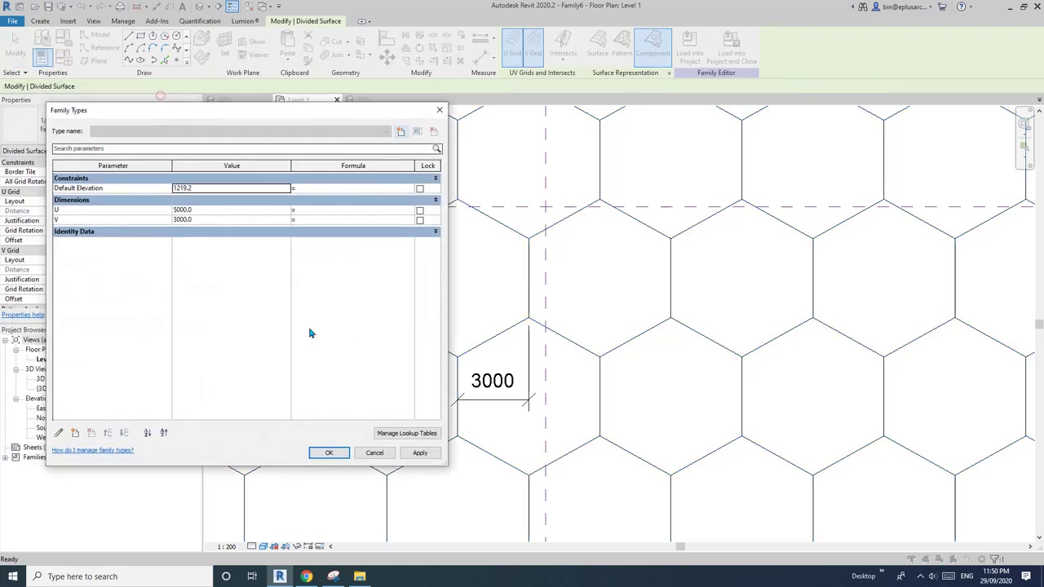
click(332, 577)
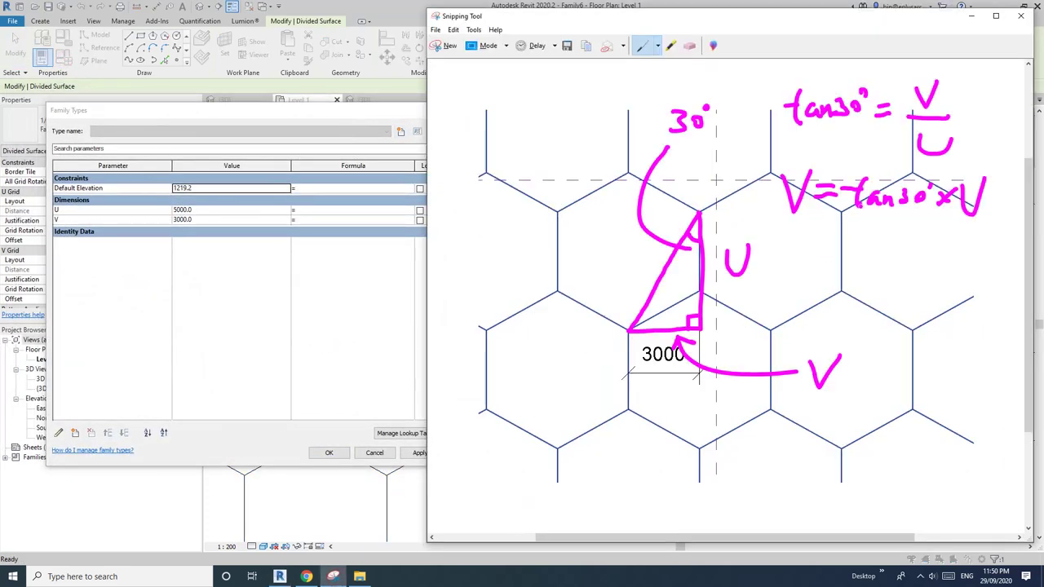
click(320, 220)
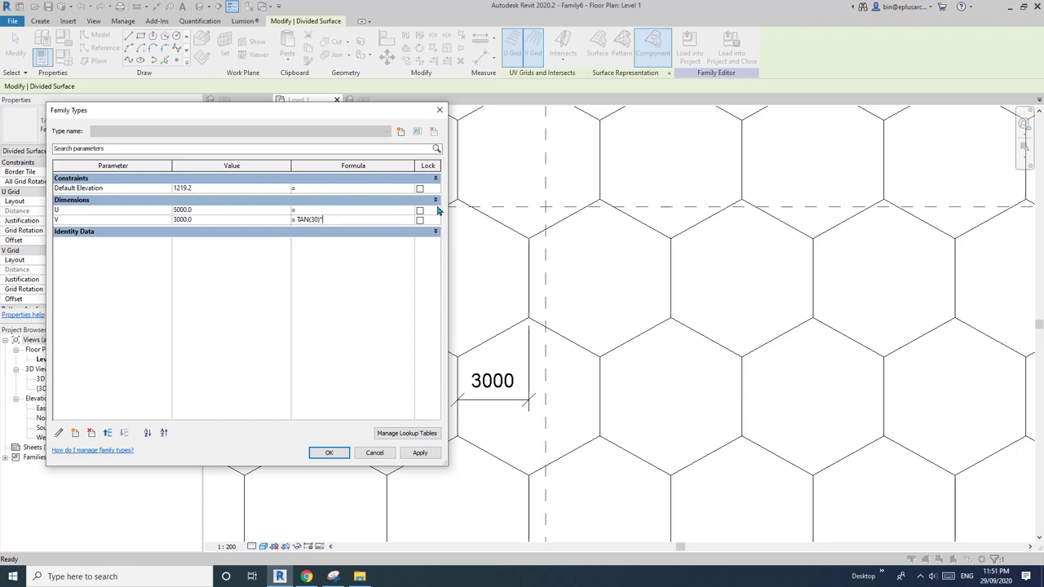
click(366, 290)
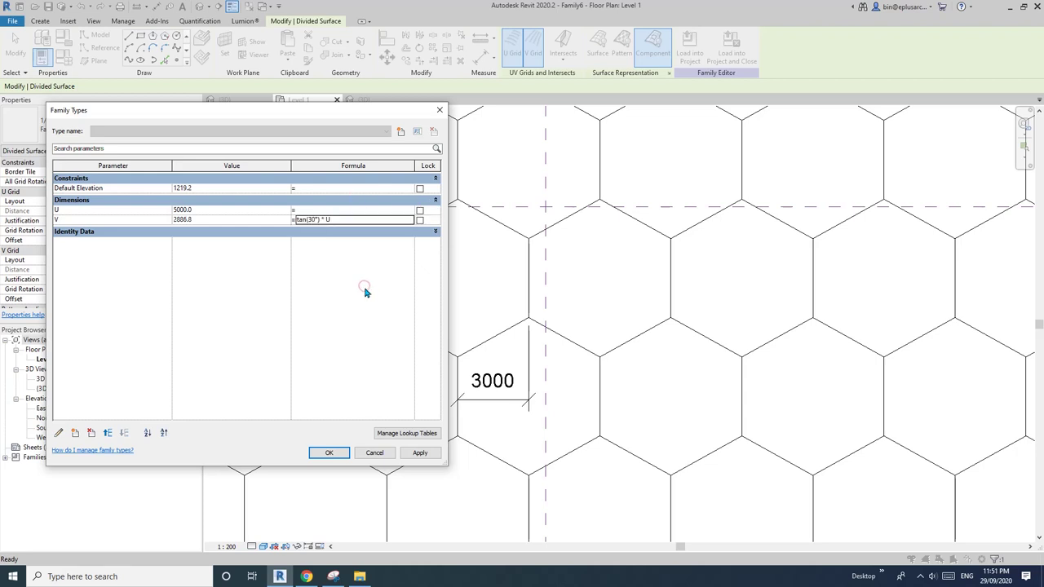
click(420, 453)
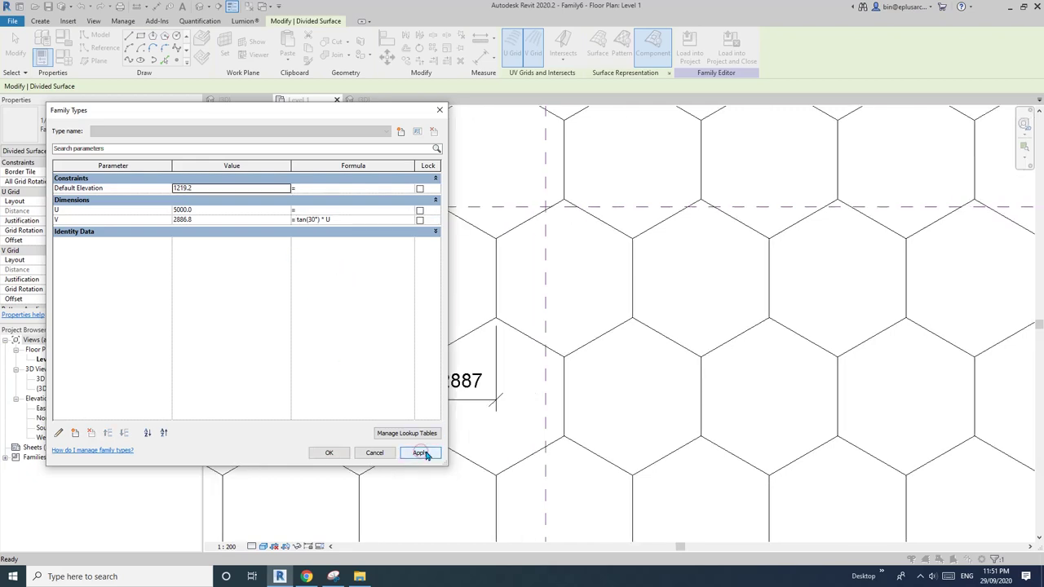
click(329, 453)
- Place an aligned dimension between the upper-left and lower-right slanted sides of a hexagon near the vertical reference plane
scroll(510, 380, down, 1)
middle_drag(510, 380, 448, 307)
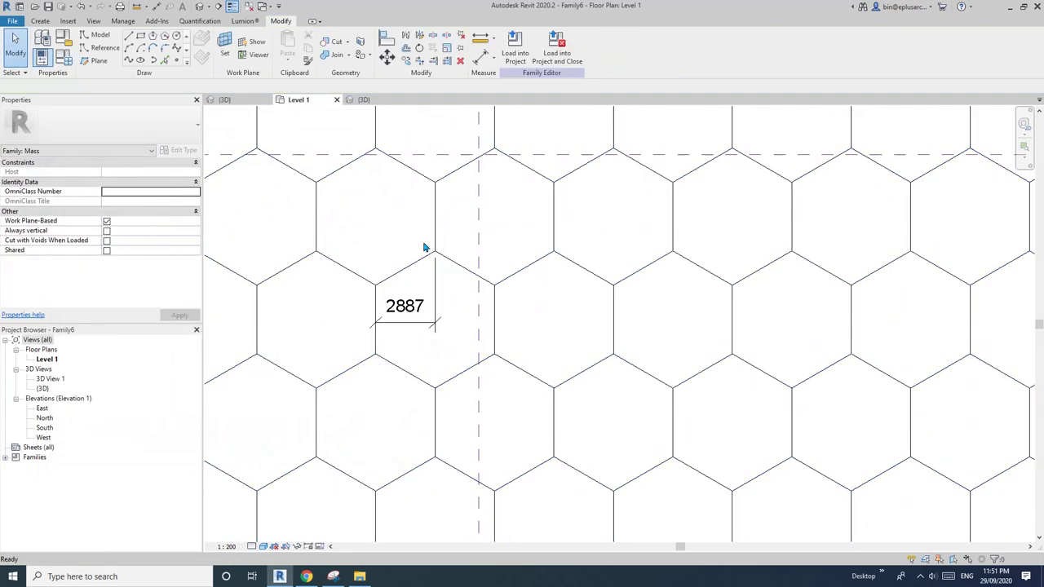
middle_drag(533, 283, 494, 273)
key(d)
key(i)
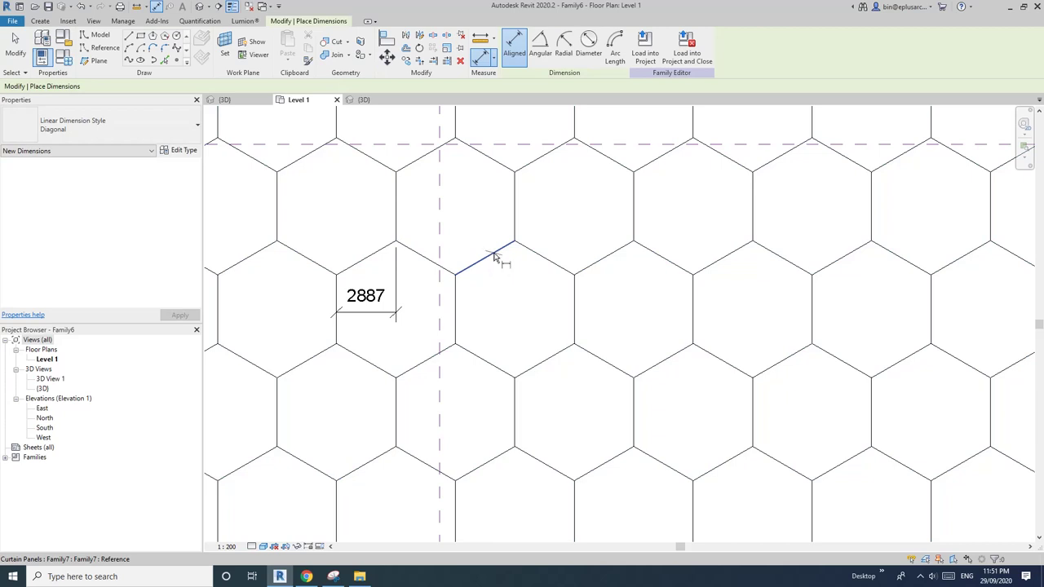
click(493, 256)
click(546, 359)
click(535, 317)
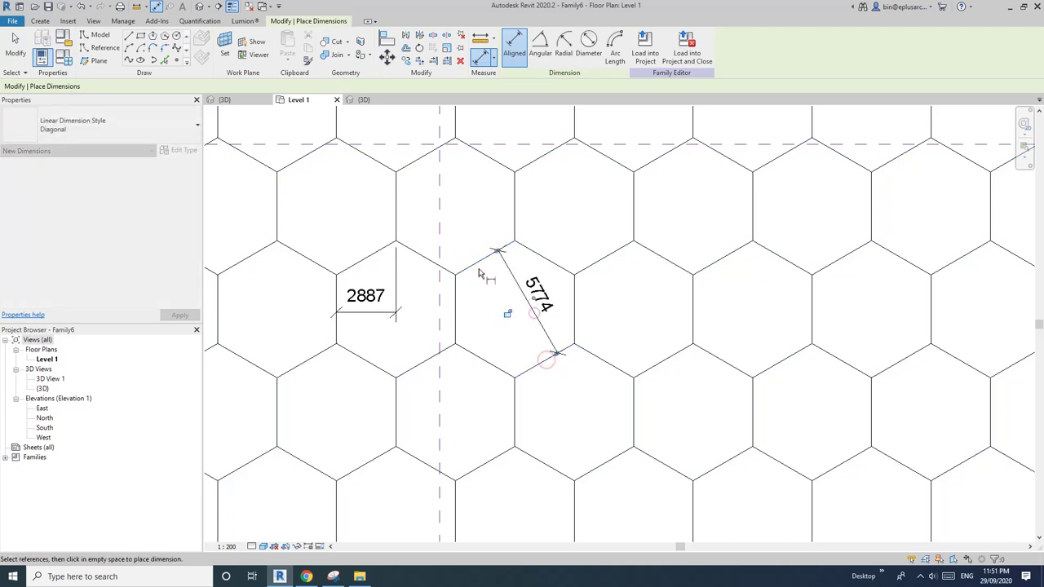
- Add aligned dimensions between the same hexagon's other pair of slanted sides and between its two vertical sides
click(537, 254)
click(483, 357)
click(474, 320)
click(572, 301)
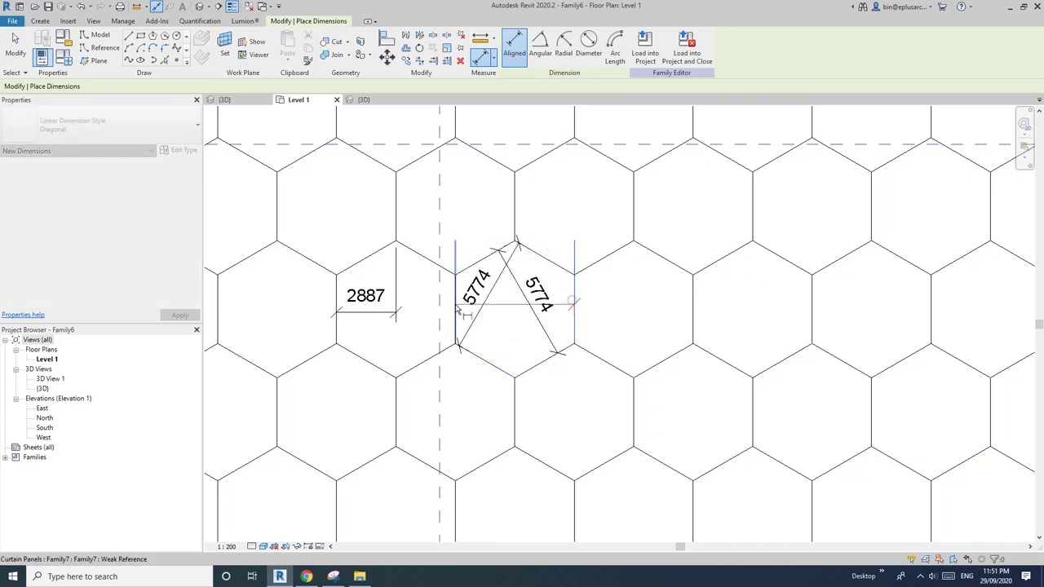
click(455, 302)
click(450, 224)
scroll(582, 290, down, 1)
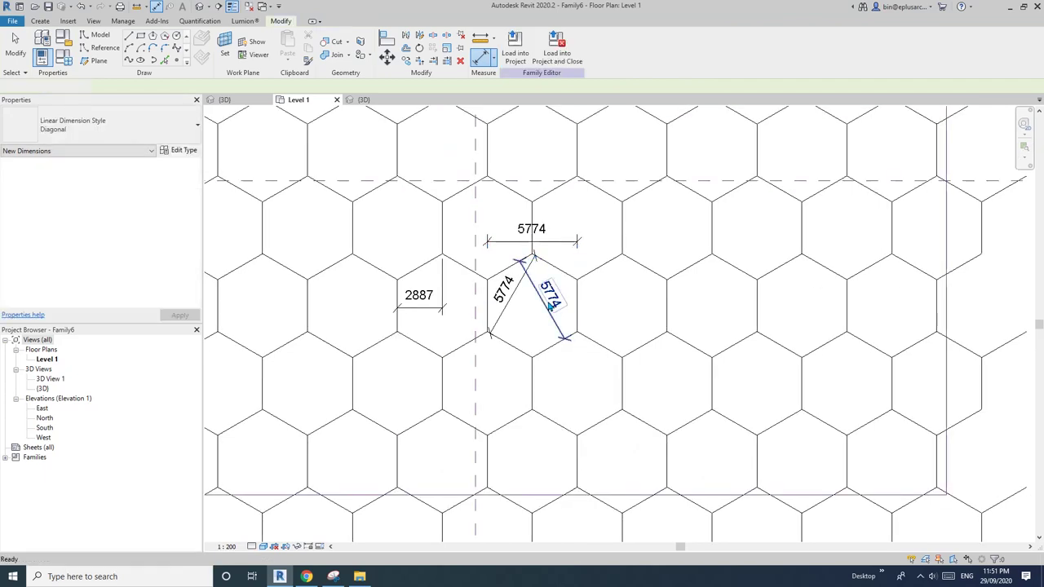
key(Escape)
key(Escape)
- Delete the three dimensions across the hexagon and the remaining V grid spacing dimension
click(550, 290)
key(Delete)
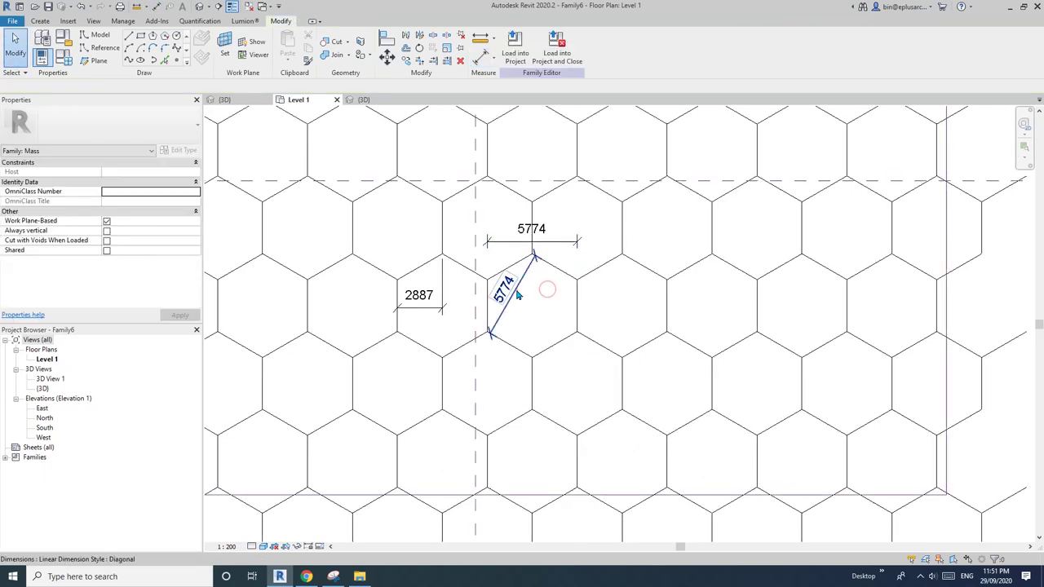
click(517, 289)
key(Delete)
click(544, 241)
key(Delete)
key(Delete)
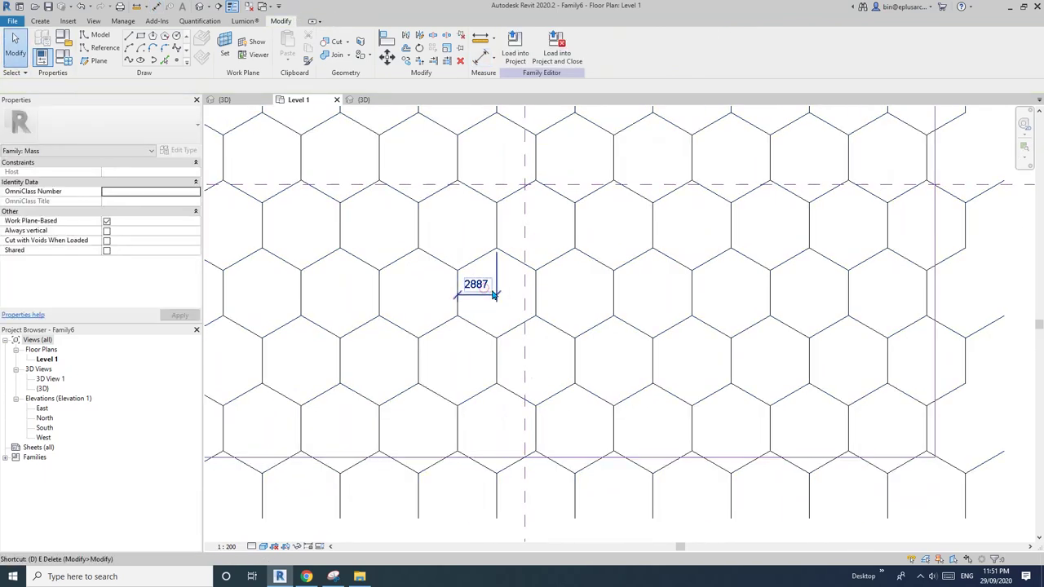
scroll(489, 289, down, 2)
click(520, 299)
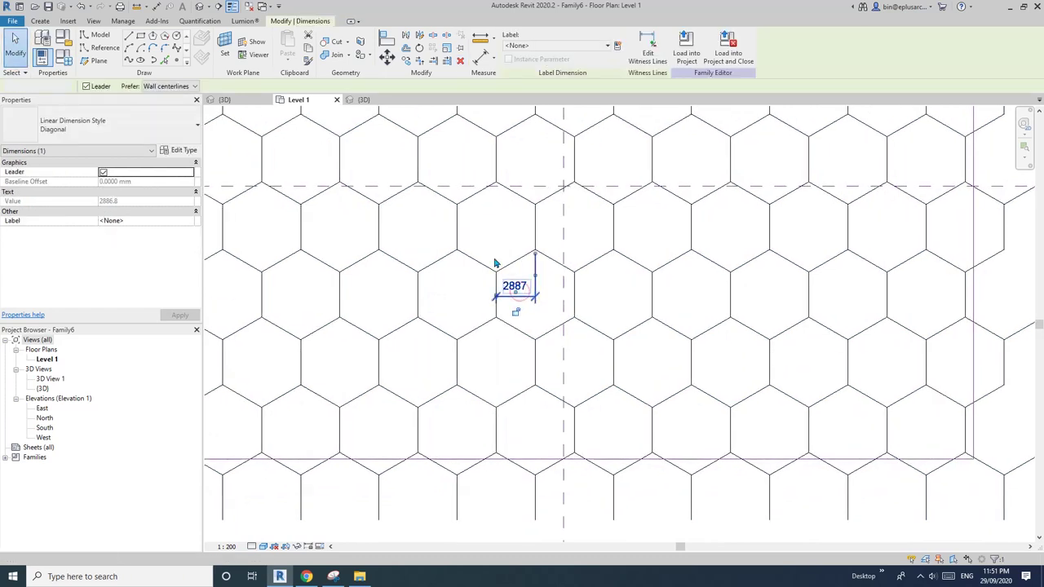
key(Delete)
- Set the family parameter U to 3000 and apply it to test how the honeycomb responds
click(62, 59)
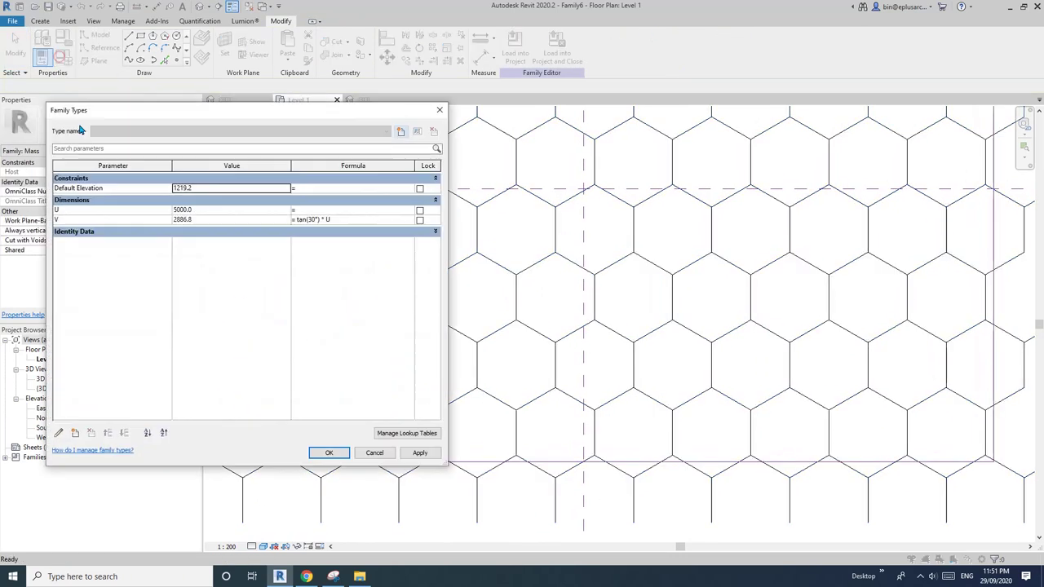
click(214, 210)
text(3)
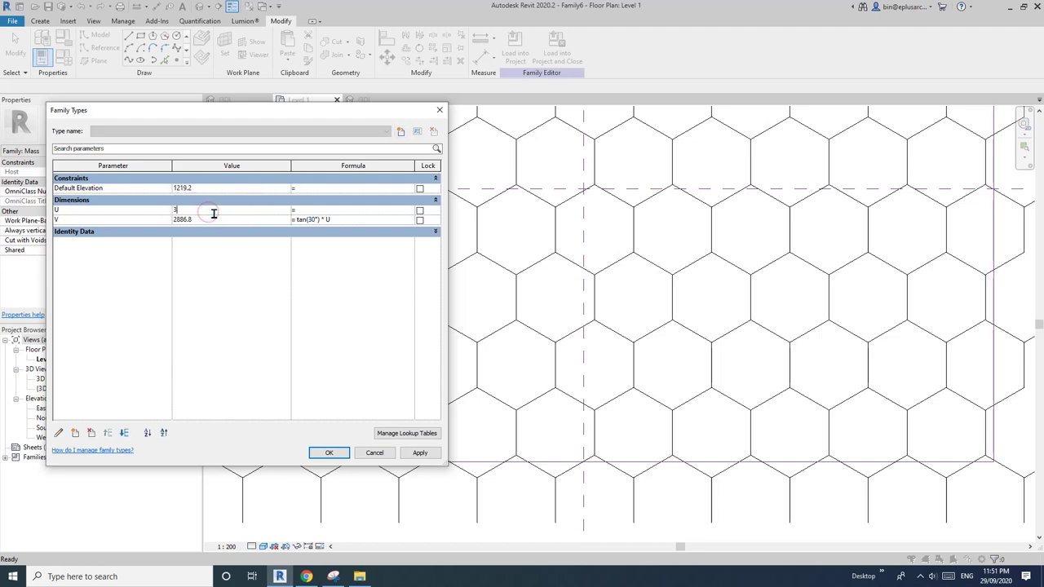
text(000)
click(419, 453)
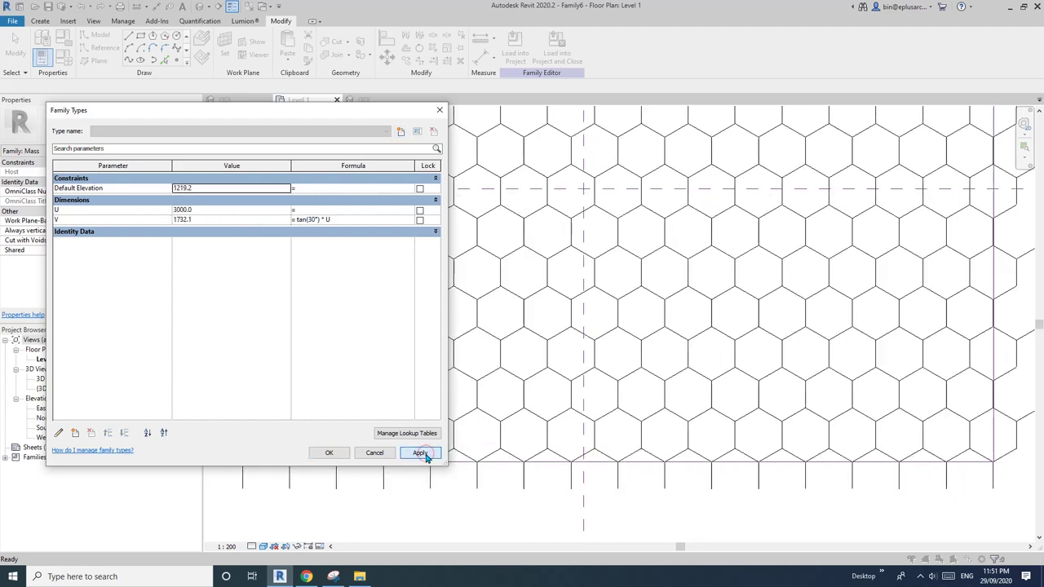
- Set the family parameter U to 4000 and accept the family types
double_click(204, 211)
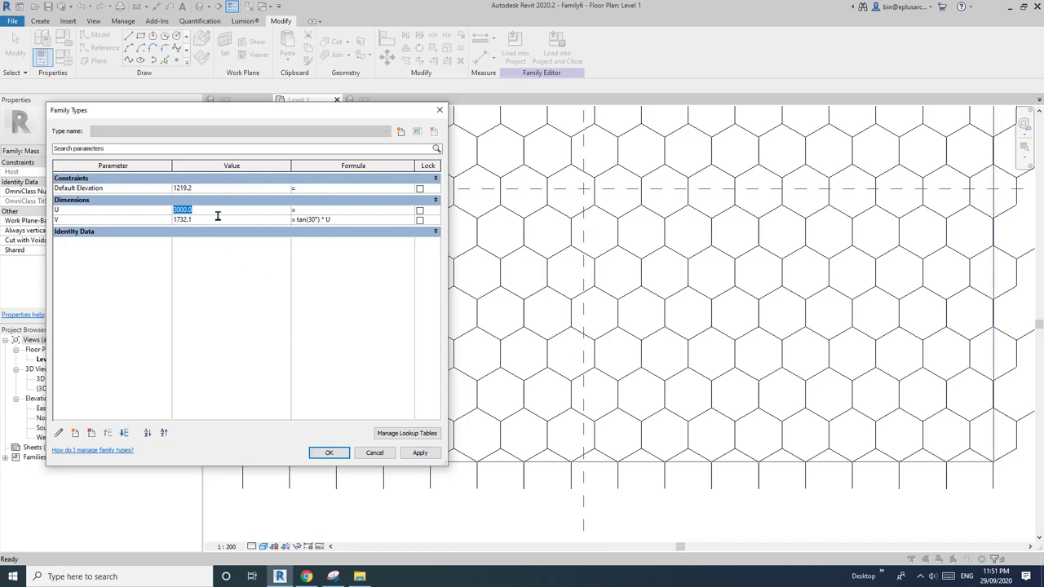
text(40)
click(429, 454)
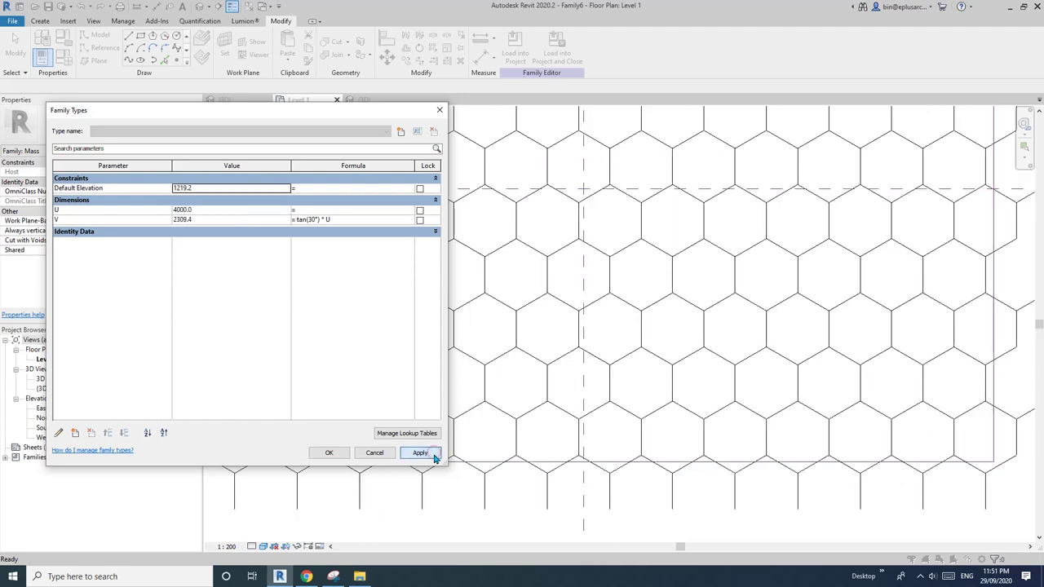
click(329, 453)
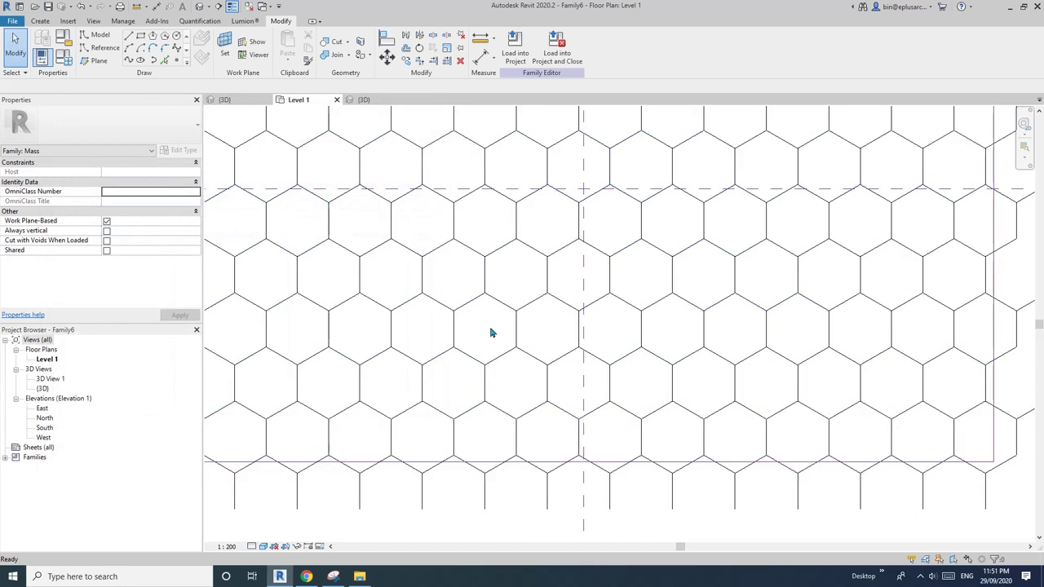
- Switch to the 3D view and examine the whole honeycomb surface from another angle
scroll(482, 281, down, 3)
click(232, 6)
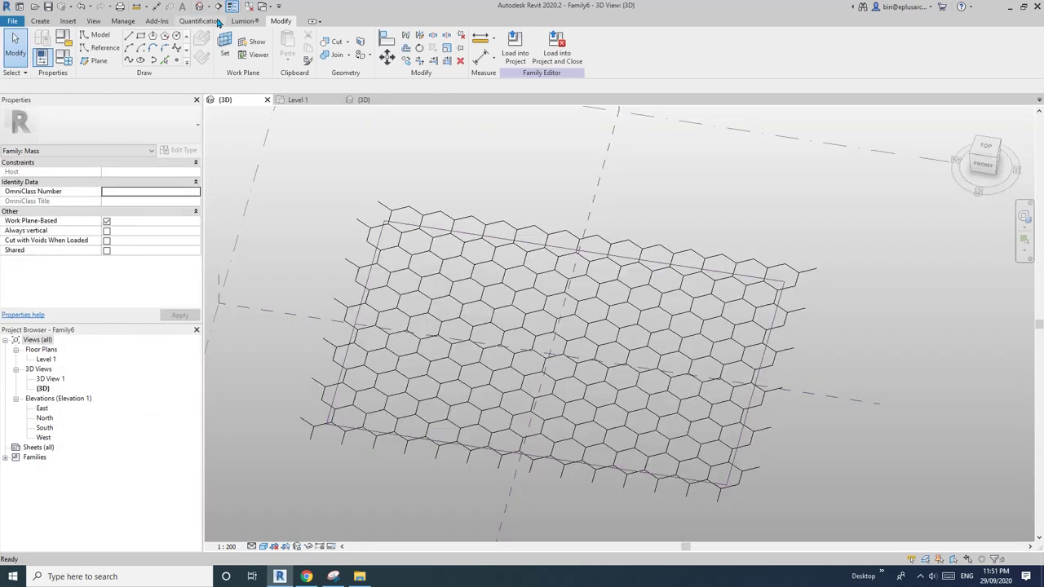
click(613, 347)
scroll(613, 347, up, 3)
shift+middle_drag(601, 354, 620, 343)
scroll(641, 345, down, 1)
click(775, 404)
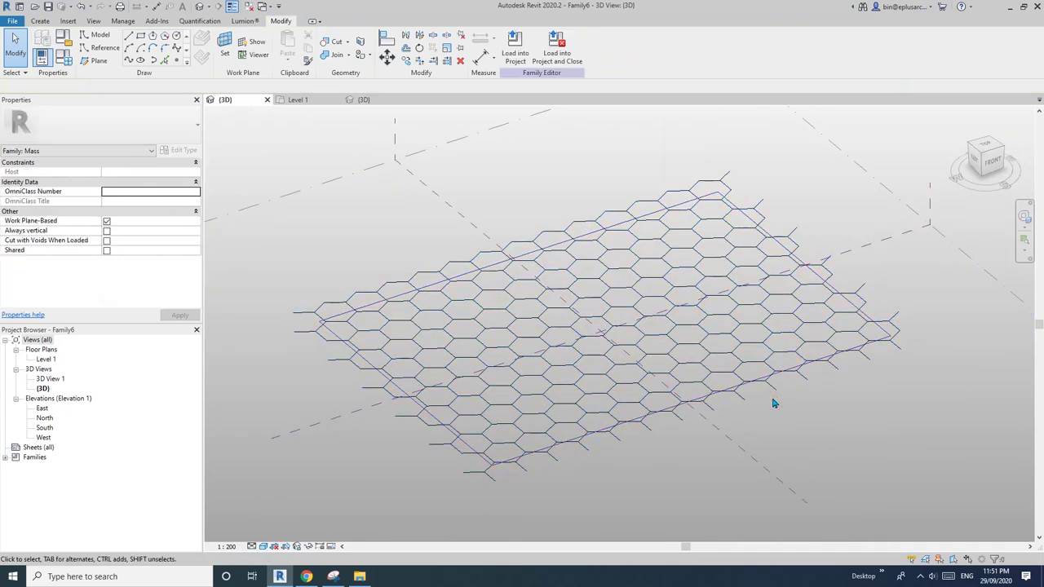